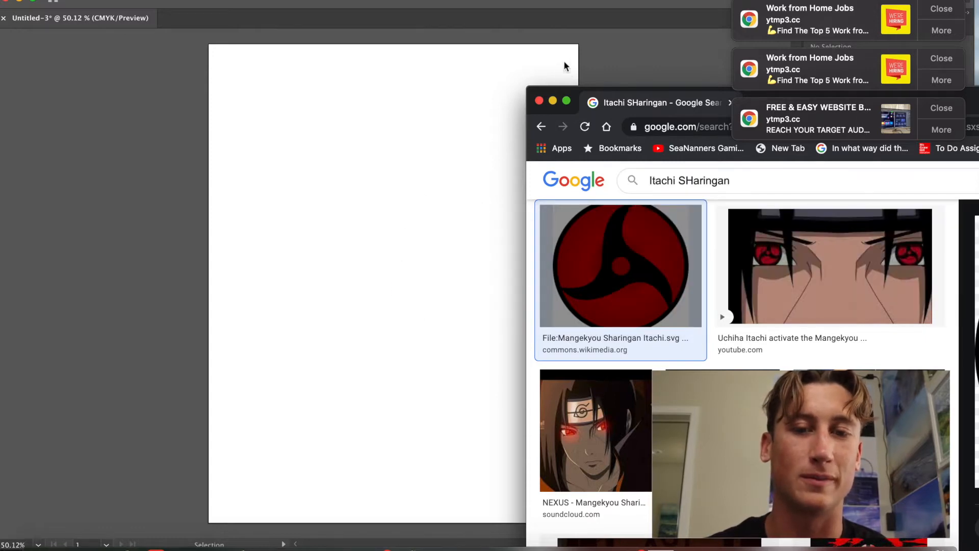
Bring the Mangekyou Sharingan image from the browser onto the artboard and enlarge it to about 272 pt wide.
click(491, 72)
drag(454, 362, 345, 183)
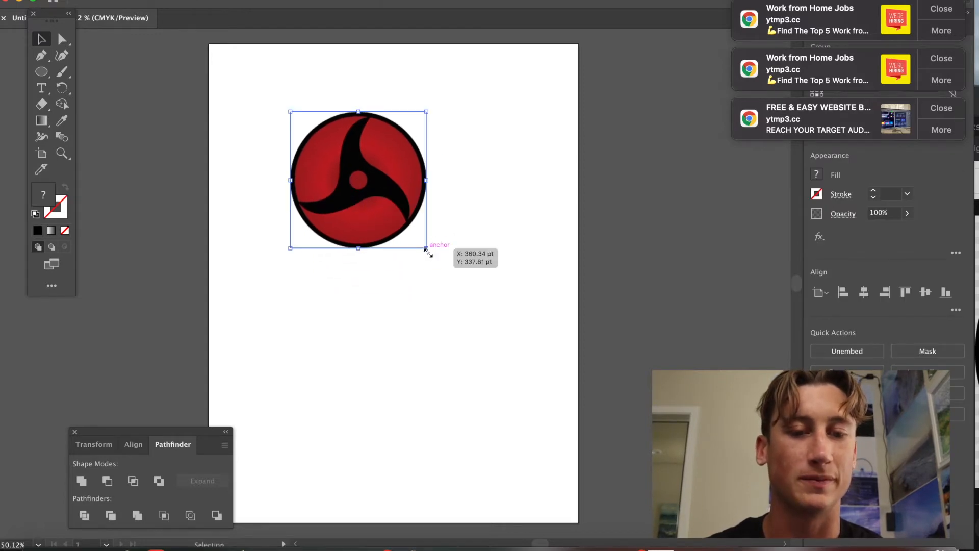
drag(427, 251, 483, 314)
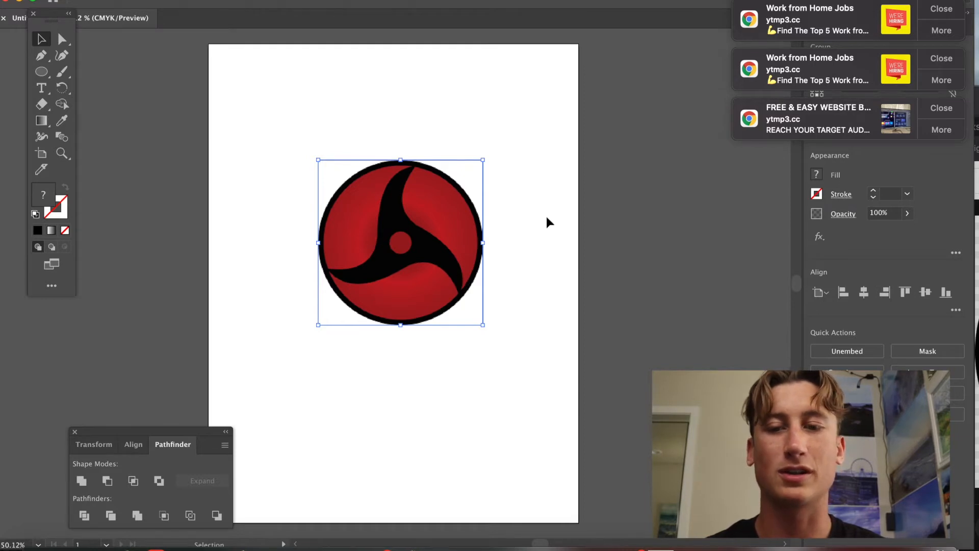
Set the reference image's opacity to 50% and deselect it.
click(896, 213)
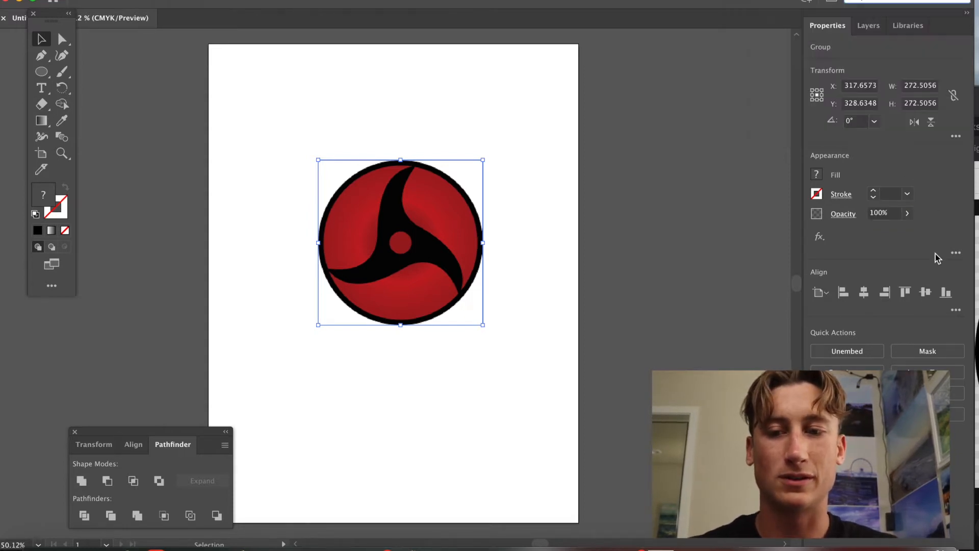
click(888, 214)
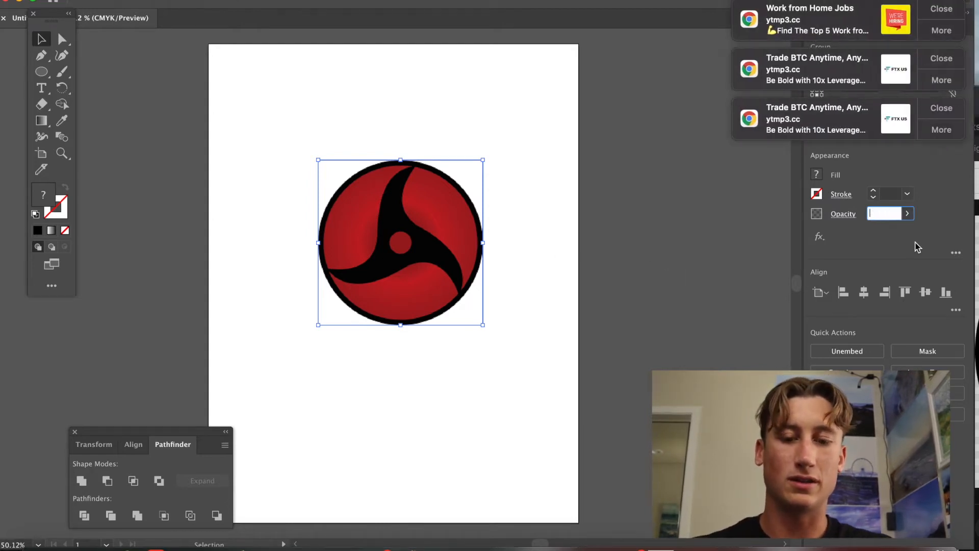
key(Return)
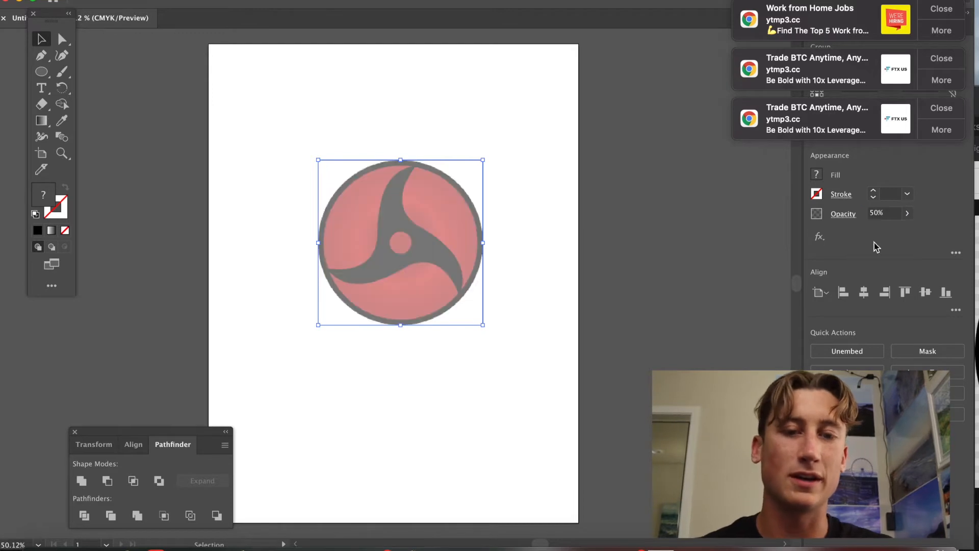
click(449, 374)
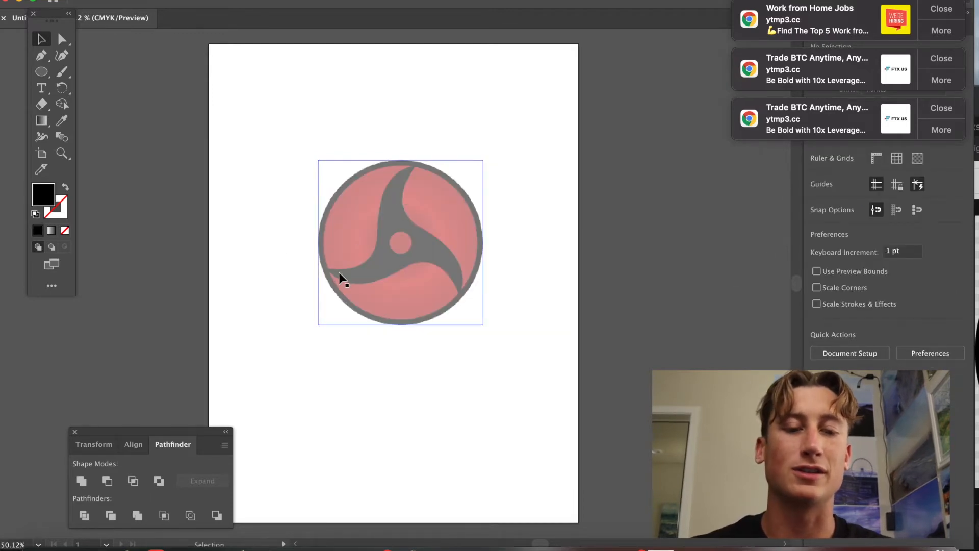
With the Pen tool, draw a closed curved shape along the lower-left edge of the tomoe.
click(42, 57)
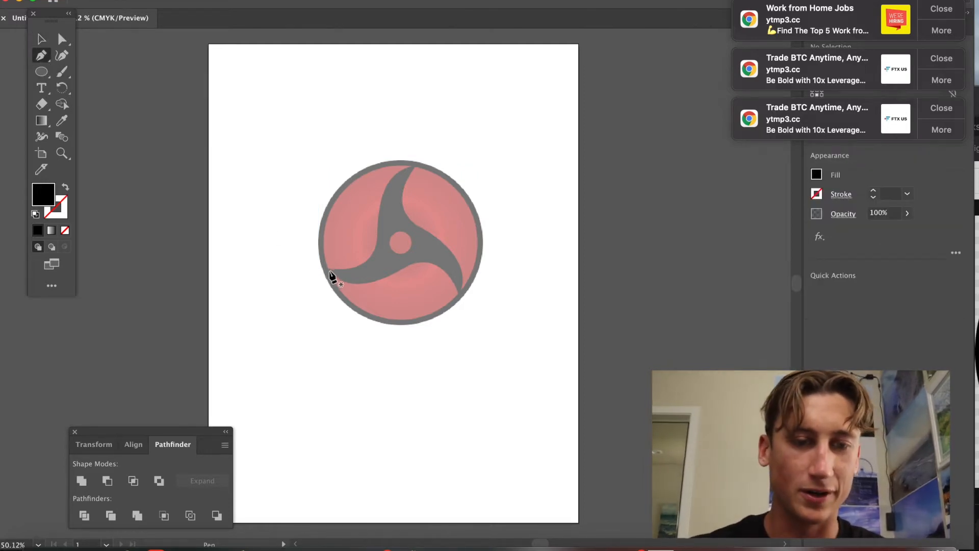
scroll(331, 275, up, 5)
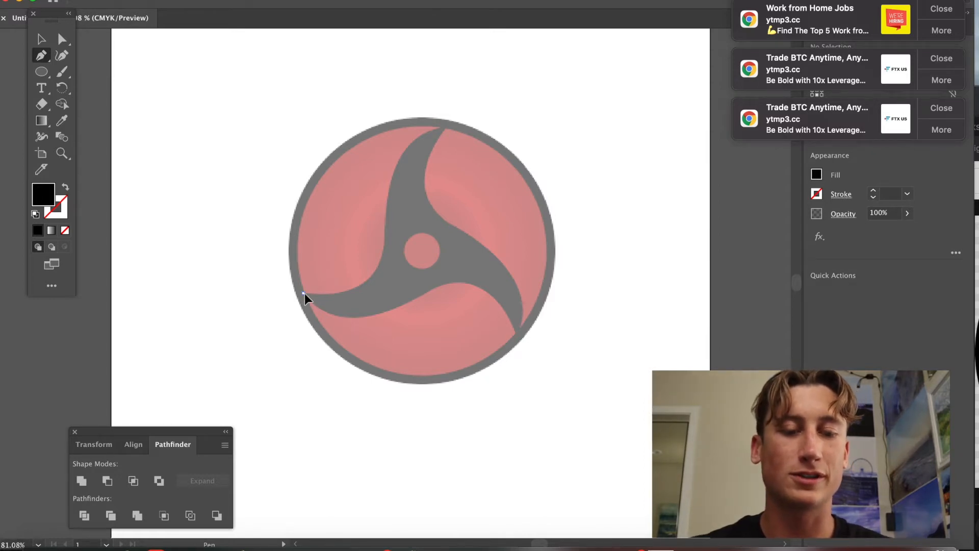
drag(302, 293, 363, 286)
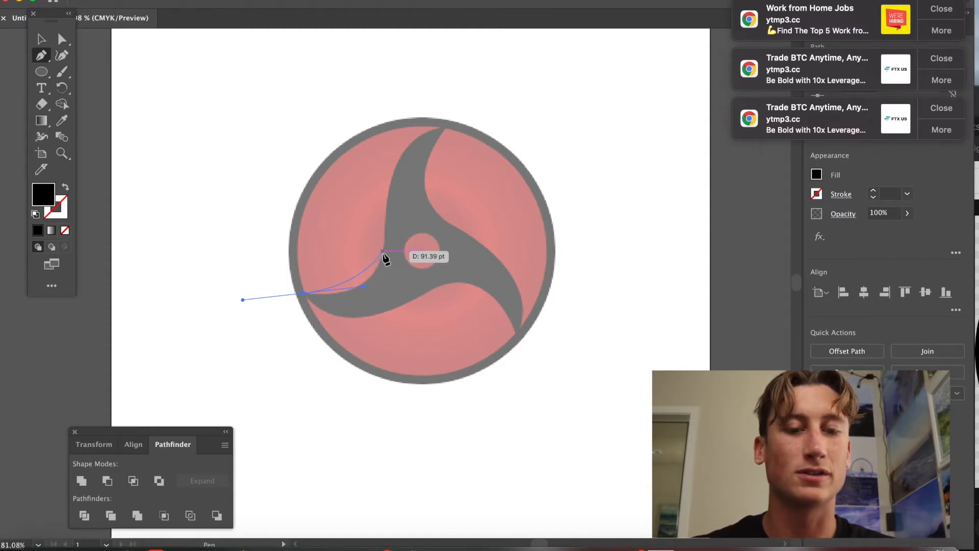
click(383, 252)
drag(300, 295, 347, 301)
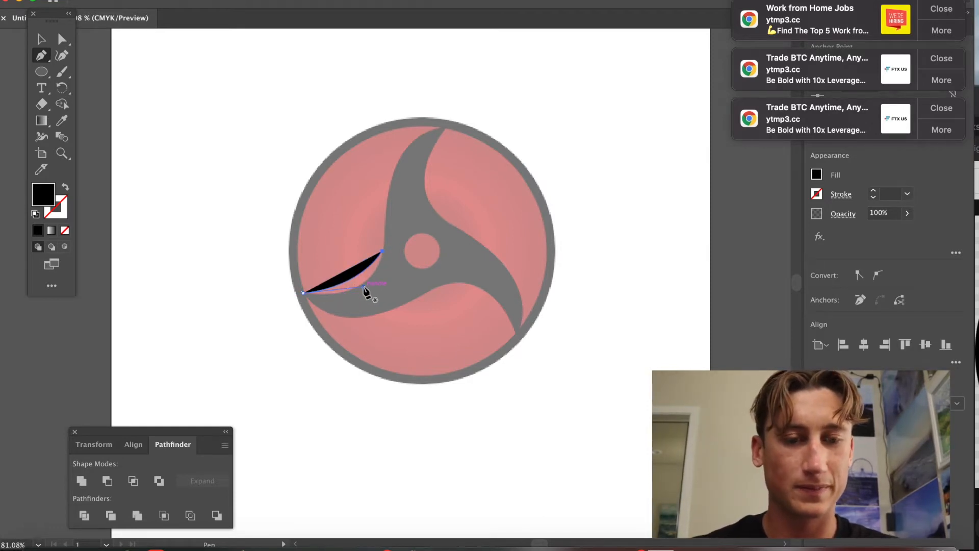
Reshape the bottom curve's anchor handles with Direct Selection so it follows the tomoe's edge.
click(45, 44)
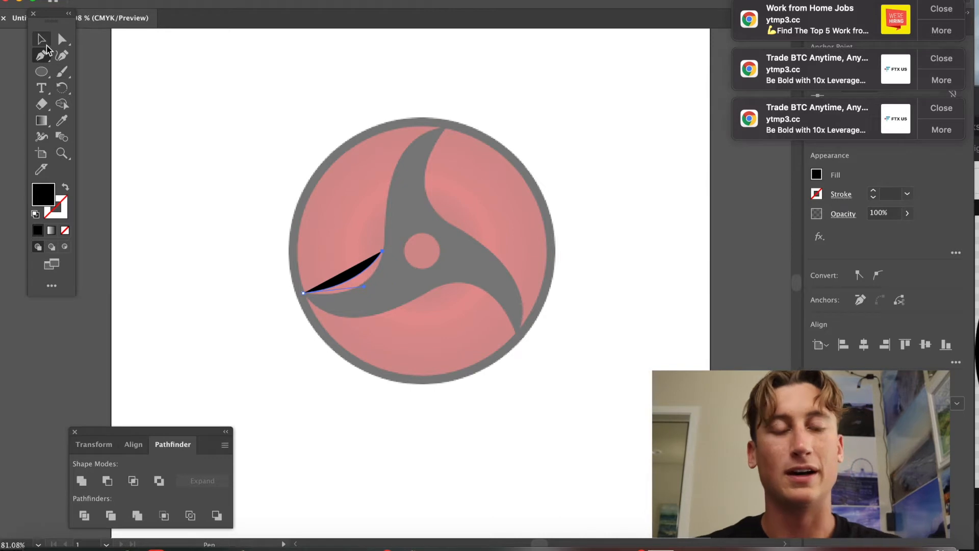
click(43, 53)
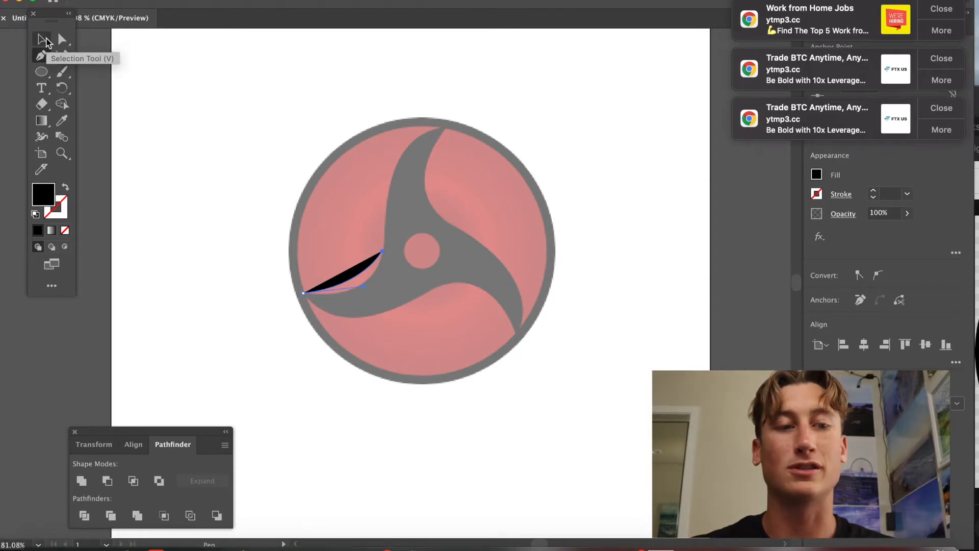
click(44, 39)
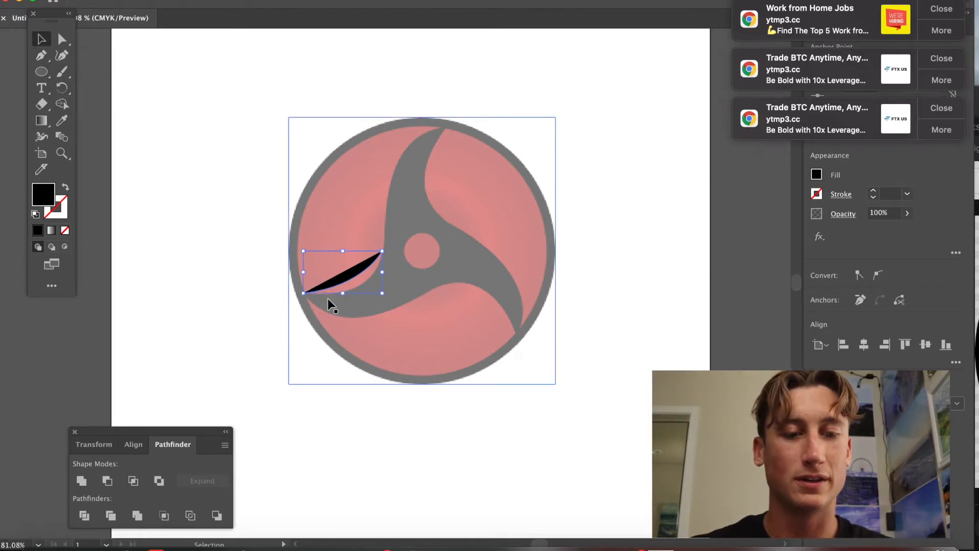
click(331, 286)
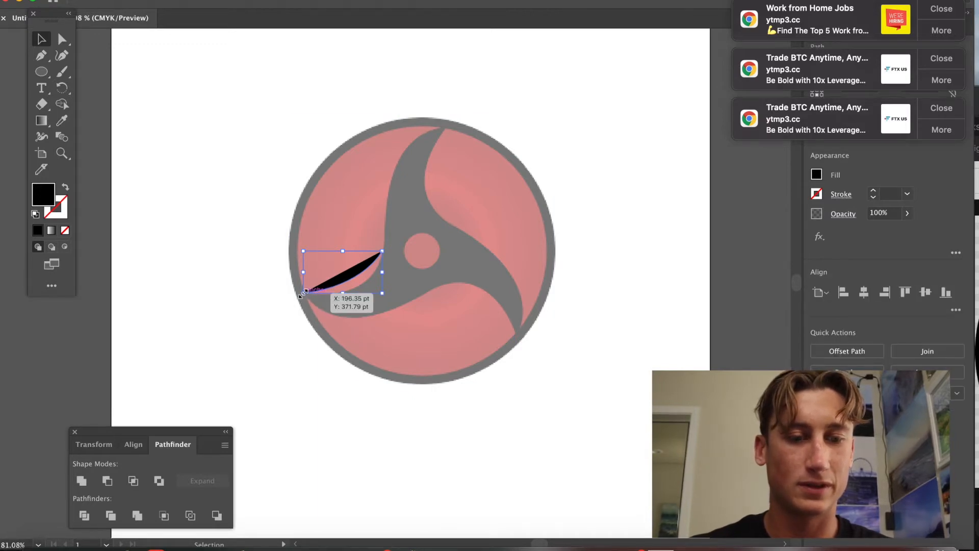
key(a)
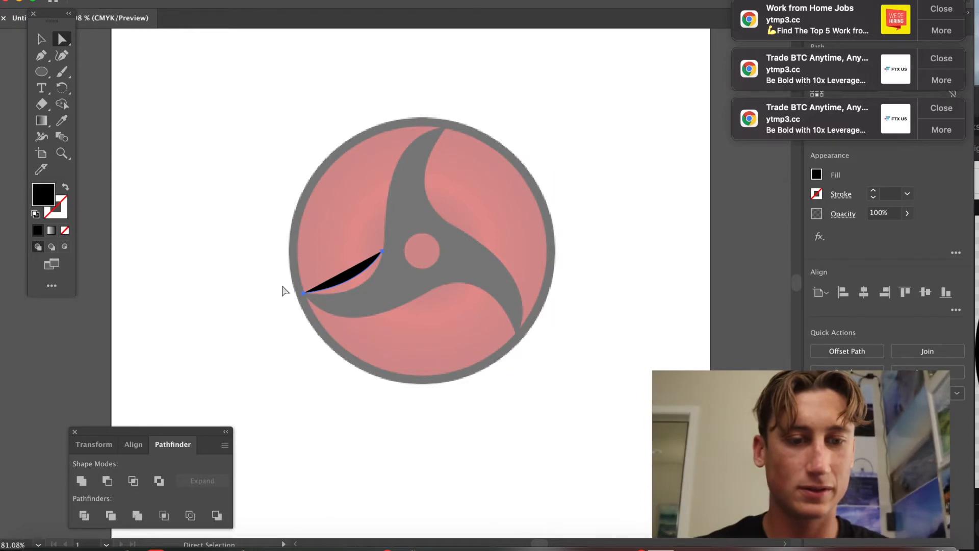
click(304, 293)
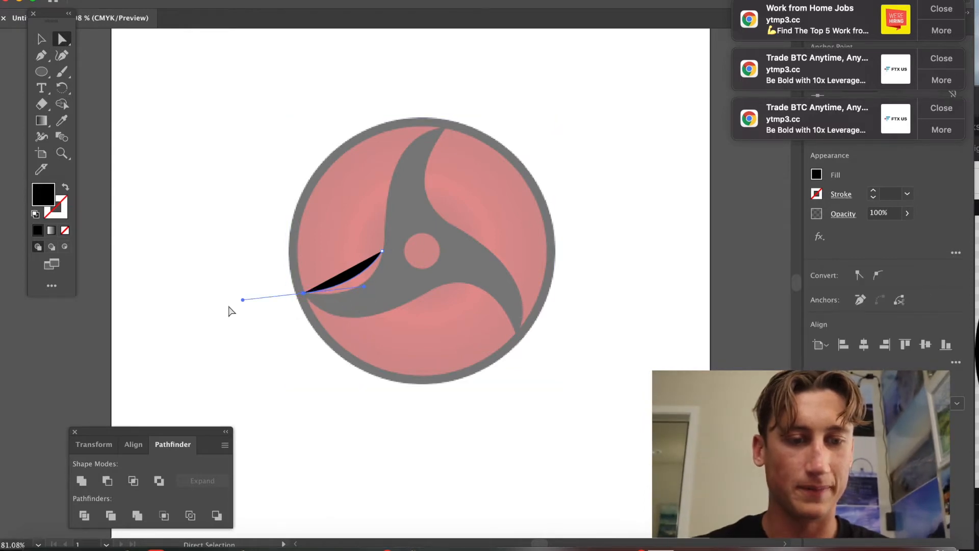
drag(245, 301, 265, 284)
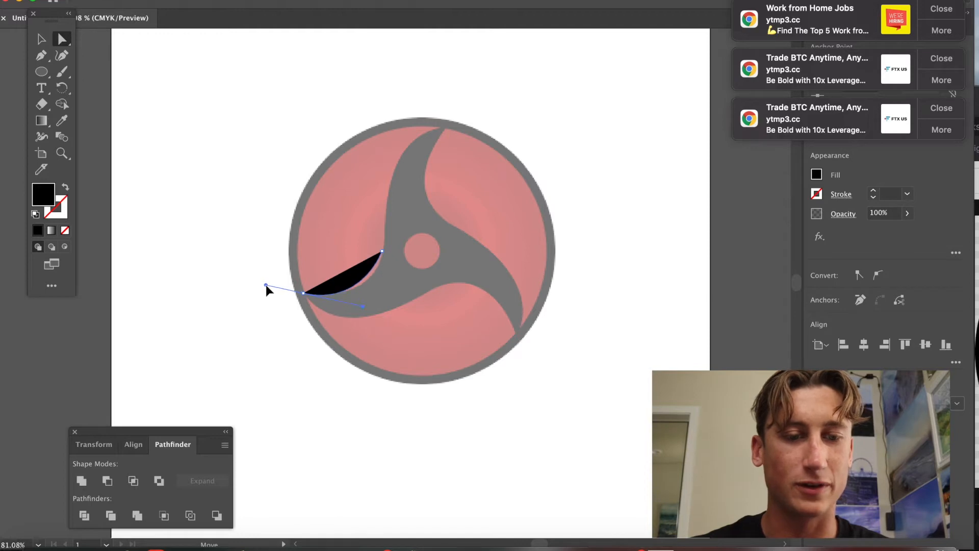
drag(363, 305, 378, 303)
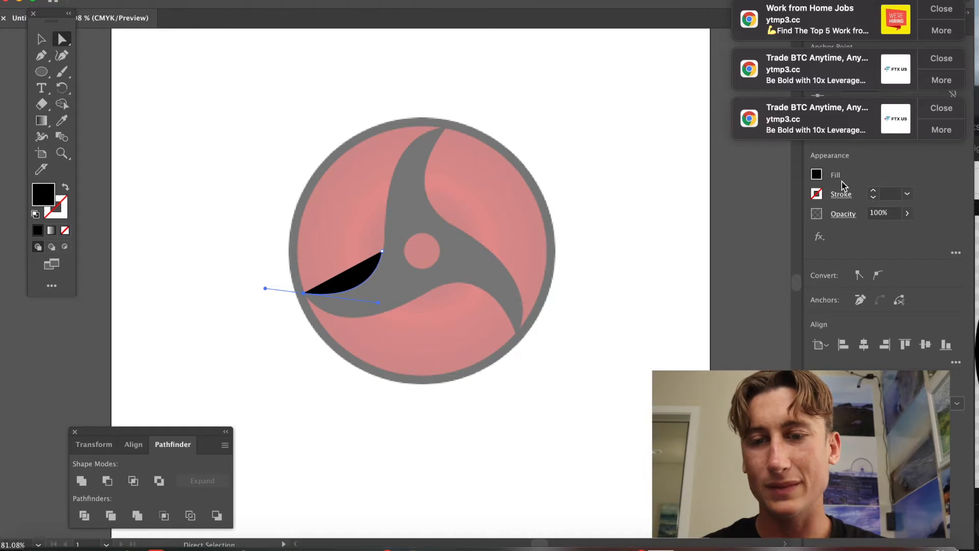
Set the traced path's fill to none.
click(816, 175)
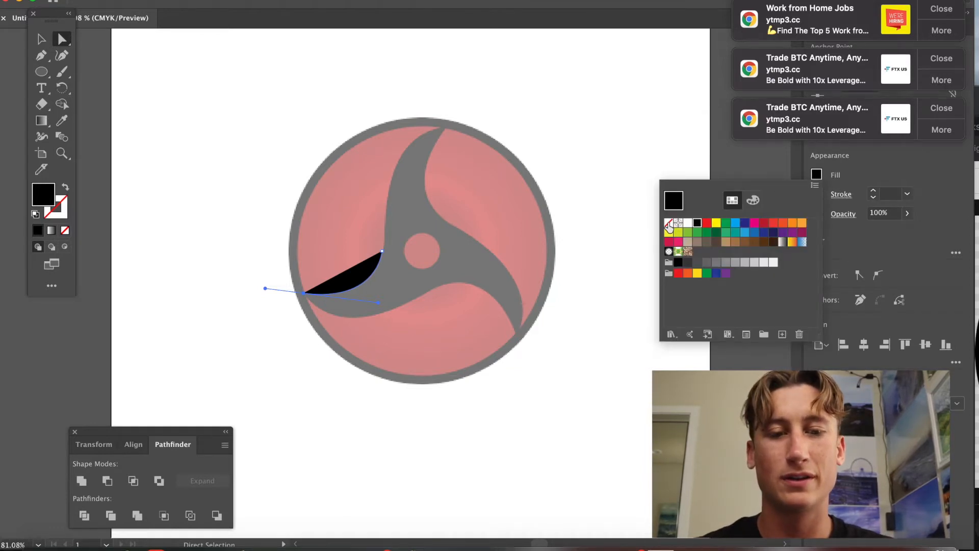
click(668, 223)
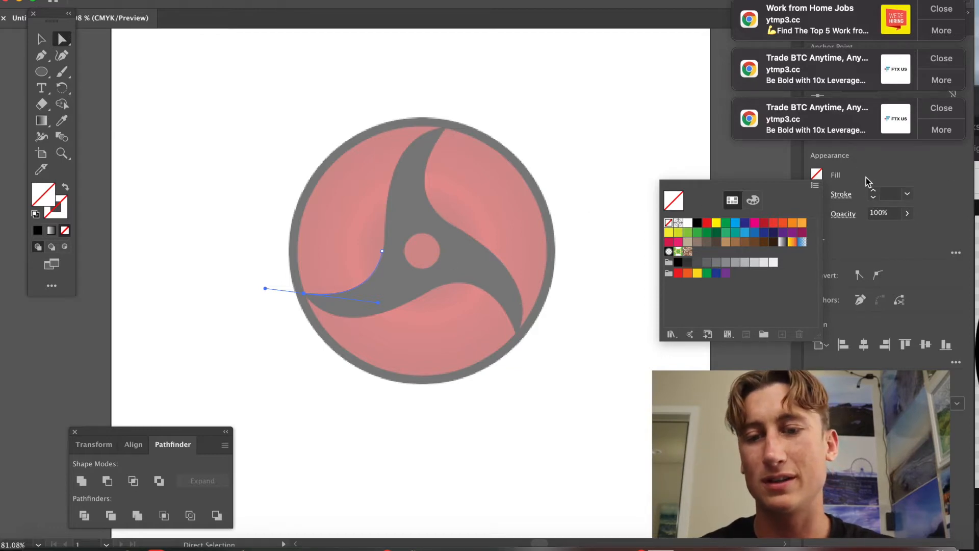
click(929, 210)
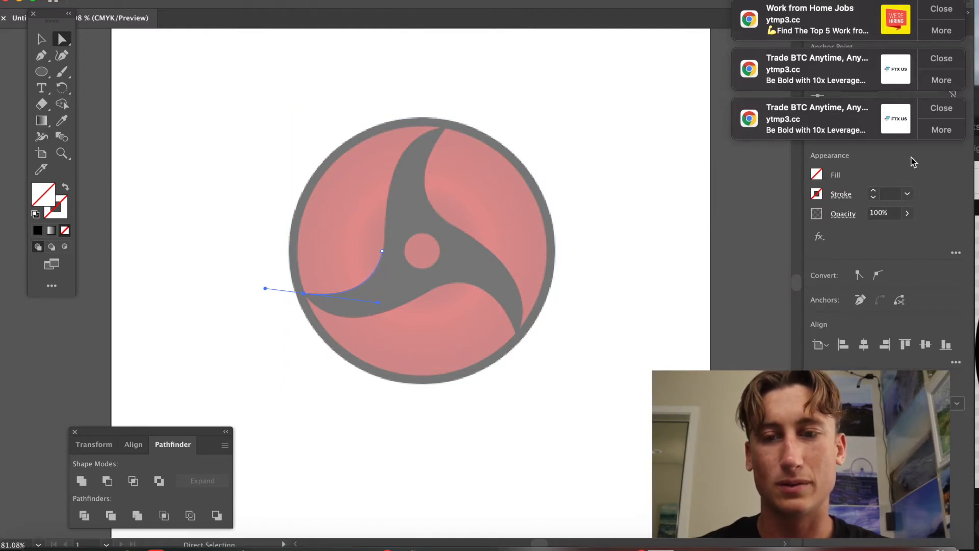
click(943, 13)
click(943, 13)
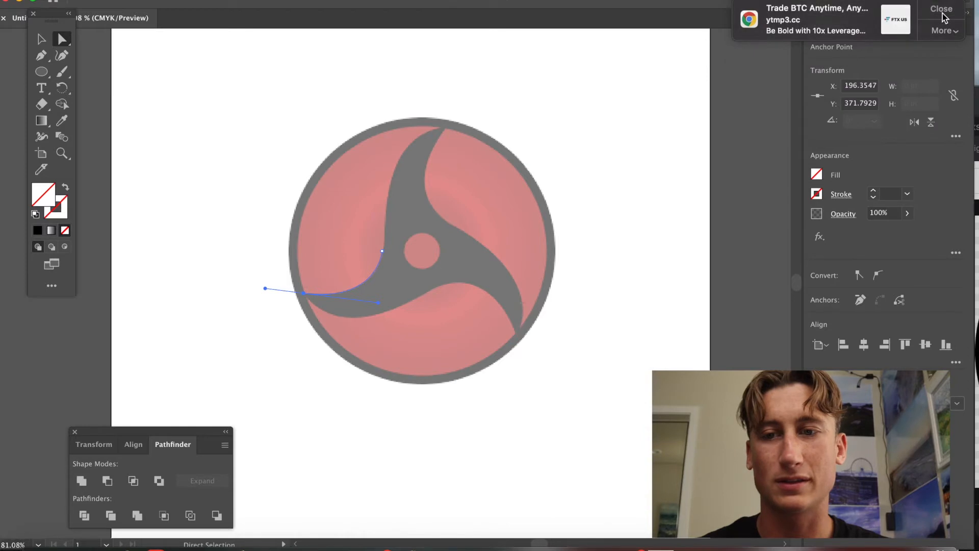
click(943, 13)
Give the path a 1 pt stroke and deselect it.
click(907, 193)
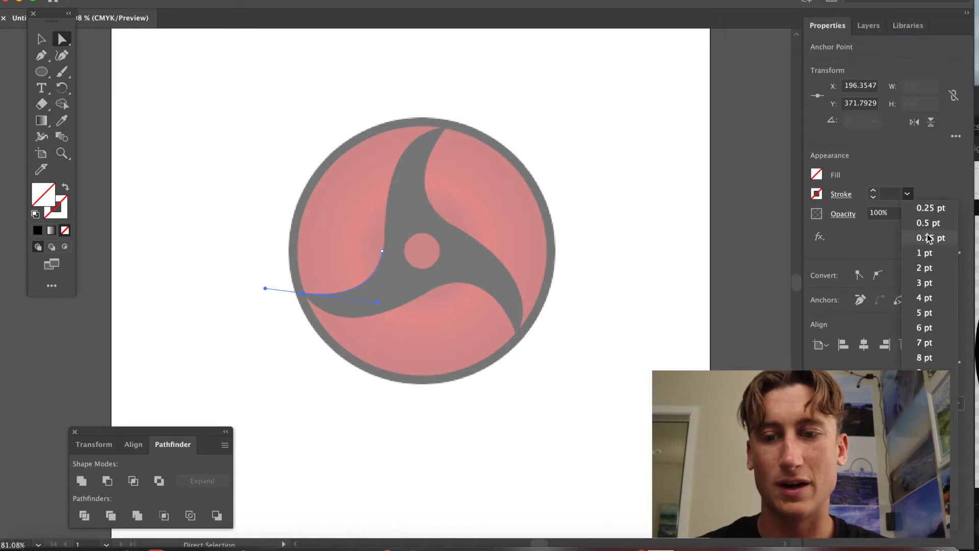
click(926, 253)
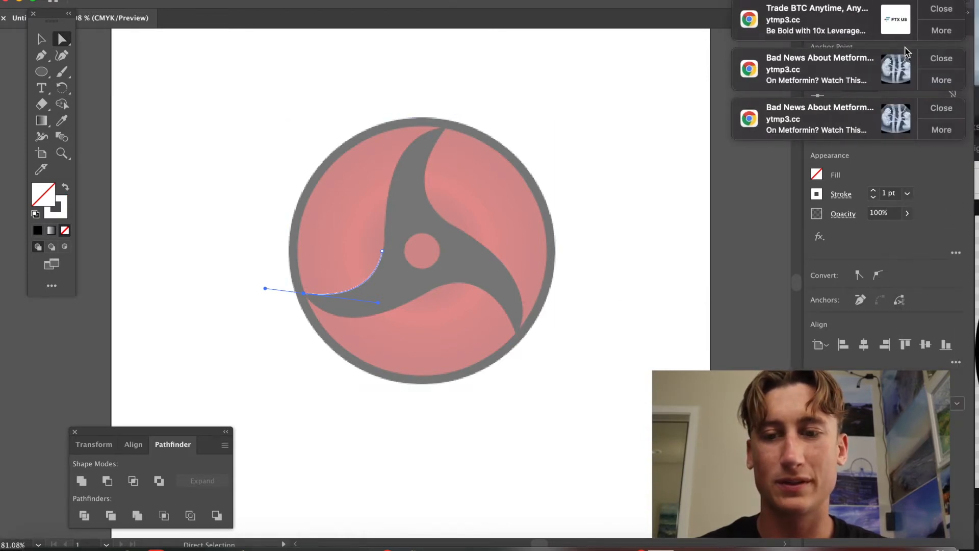
click(613, 365)
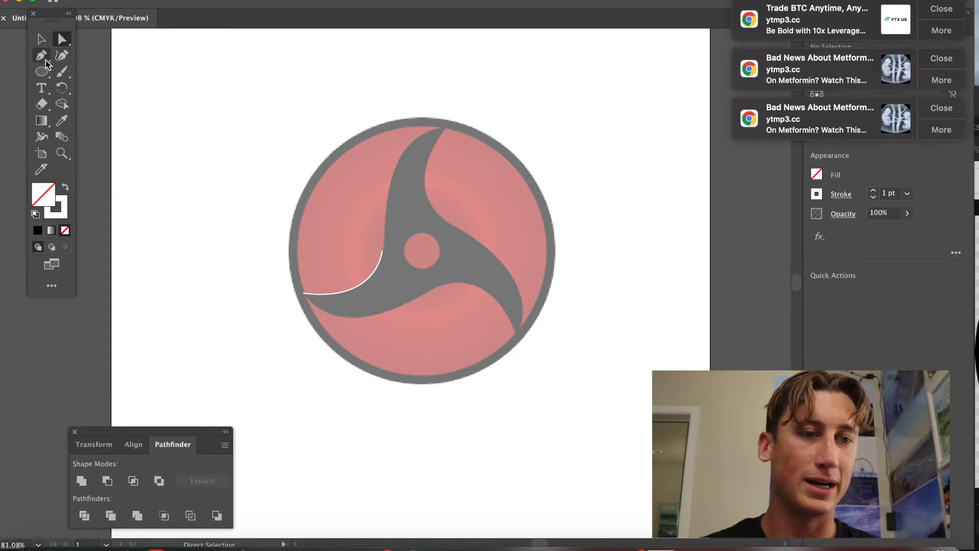
Continue the path with the Pen tool from its inner anchor upward along the tomoe's tail.
click(382, 252)
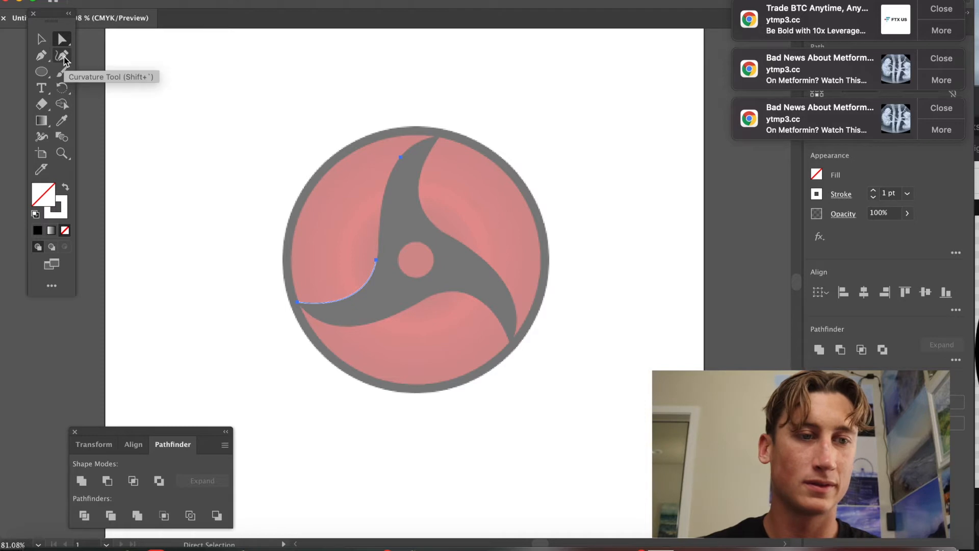
click(41, 56)
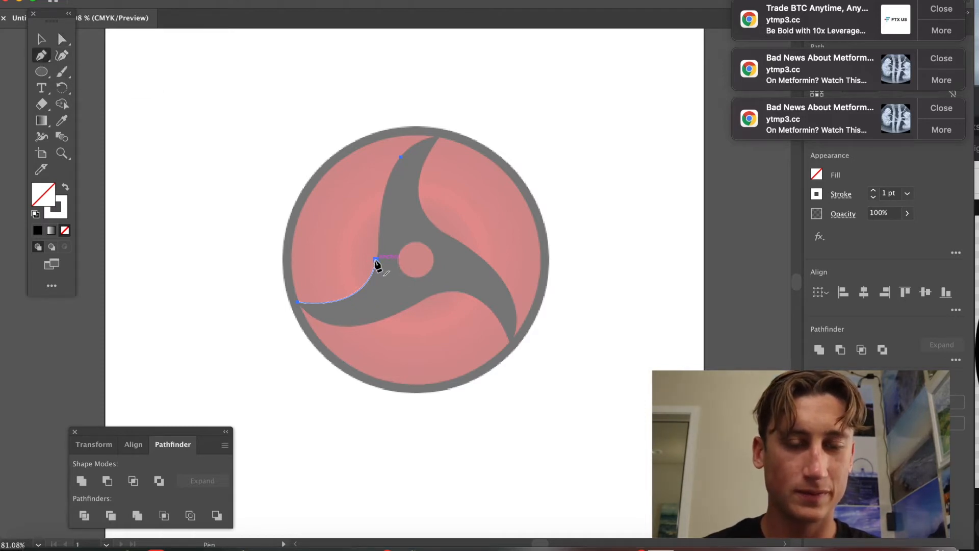
click(376, 198)
drag(376, 198, 376, 198)
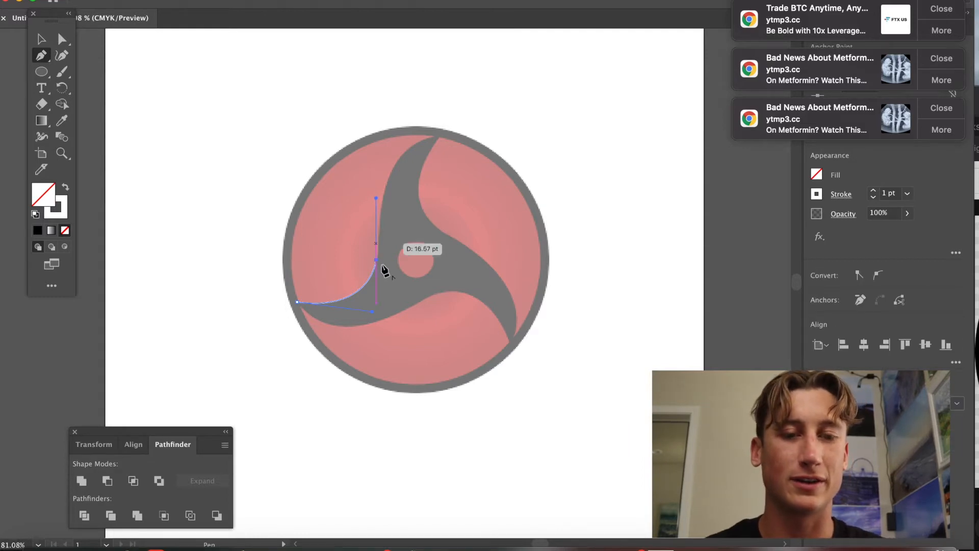
click(391, 170)
Adjust the inner anchor's handle along the tomoe's edge and undo an accidental anchor move.
scroll(392, 170, up, 5)
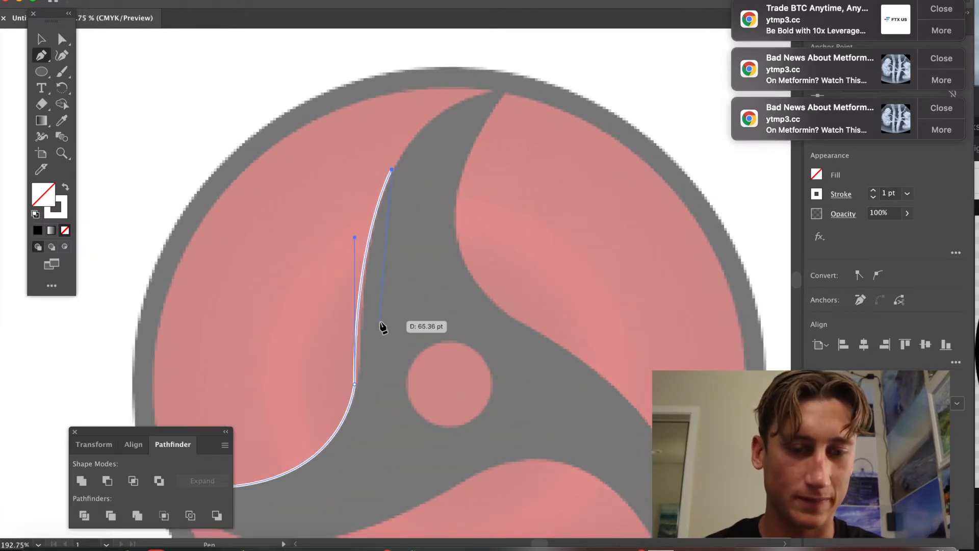
click(62, 39)
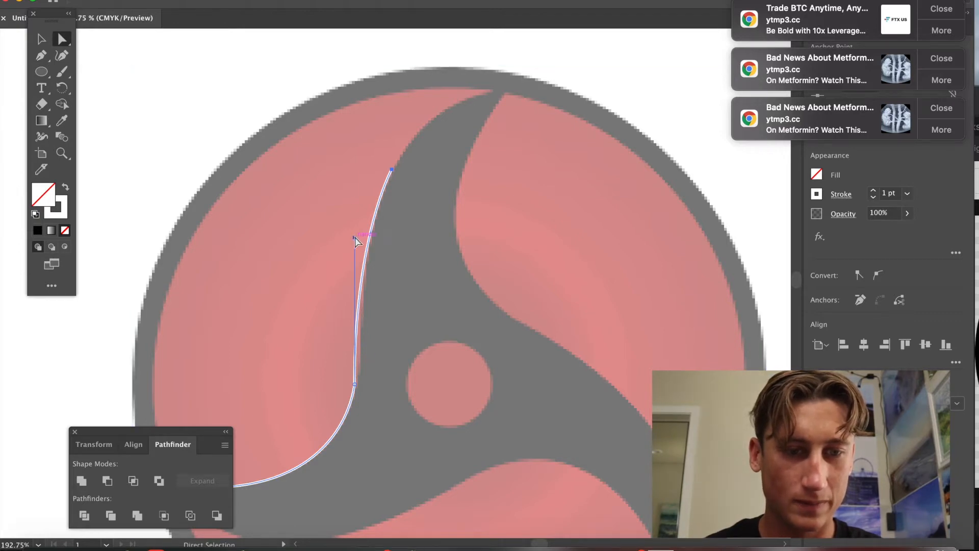
drag(354, 237, 335, 295)
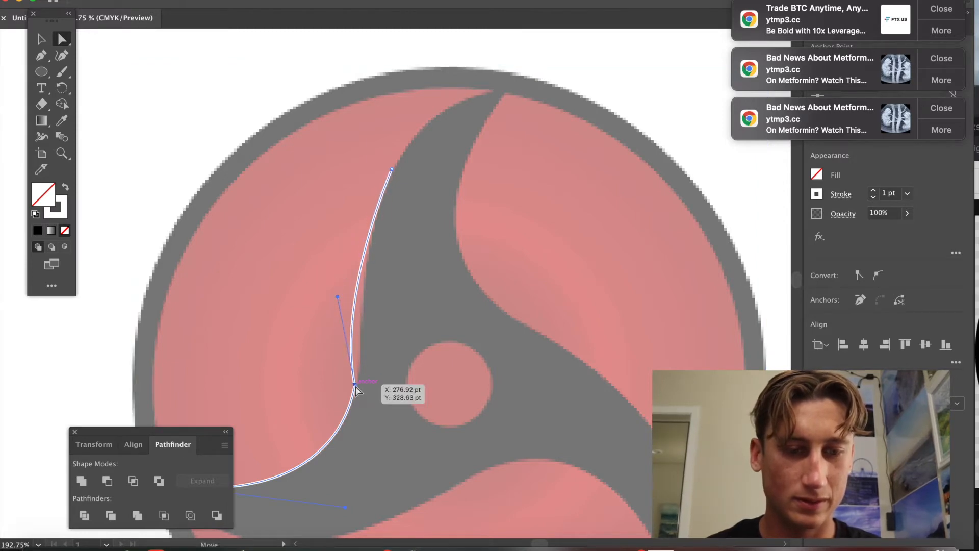
mouse_move(356, 386)
mouse_down()
mouse_move(361, 366)
mouse_move(360, 378)
mouse_up()
key(super+z)
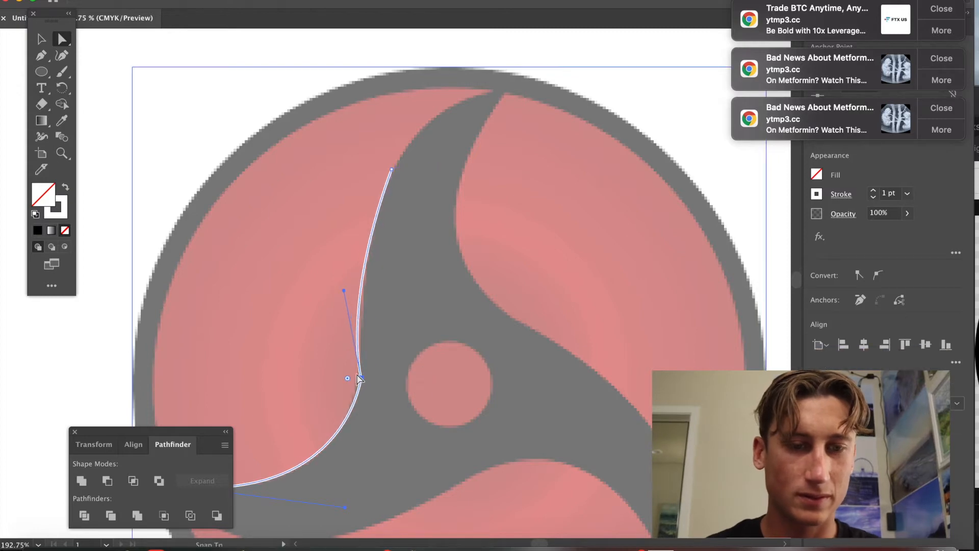
Move the top anchor to the tomoe's tip and reshape its handle so the curve follows the tail.
drag(392, 169, 500, 88)
drag(344, 290, 343, 99)
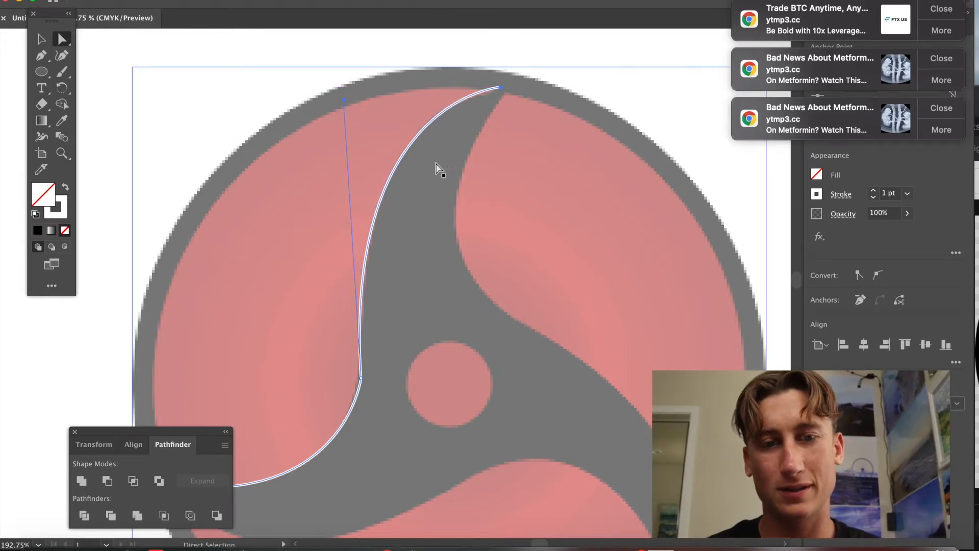
drag(504, 94, 505, 93)
drag(344, 99, 350, 77)
scroll(590, 265, down, 2)
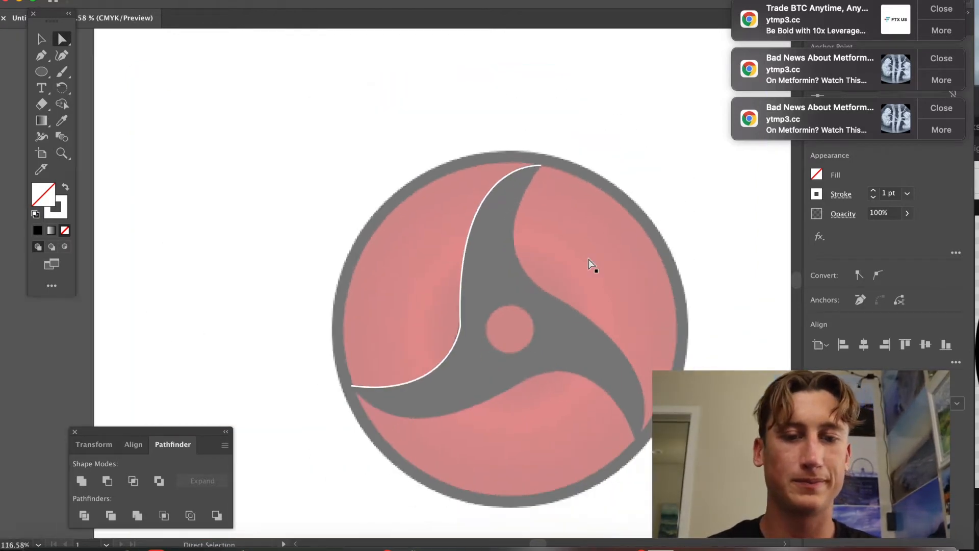
scroll(590, 265, down, 1)
scroll(590, 265, up, 1)
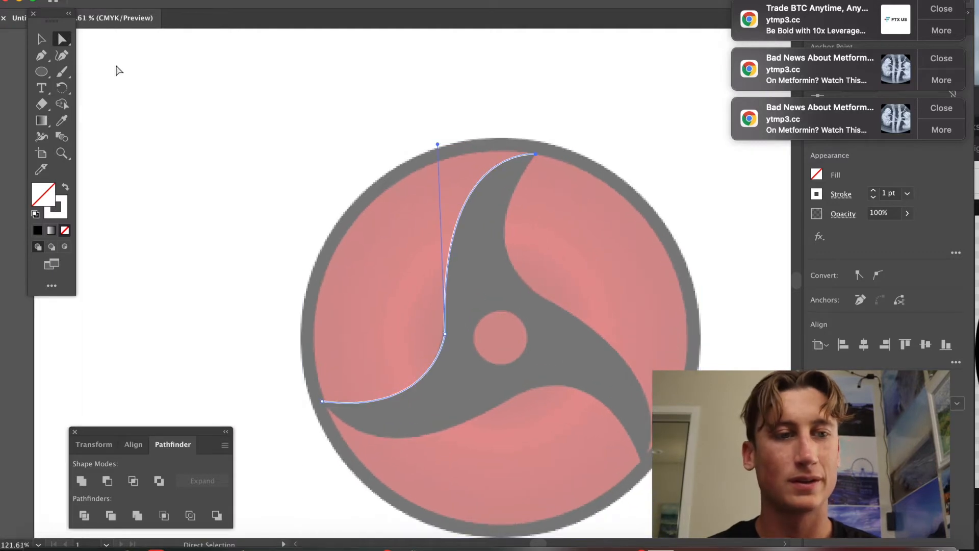
Continue the path with the Pen tool from the tomoe's tip, breaking the handle into a corner, and bend the new segment along the tail's inner edge.
click(42, 57)
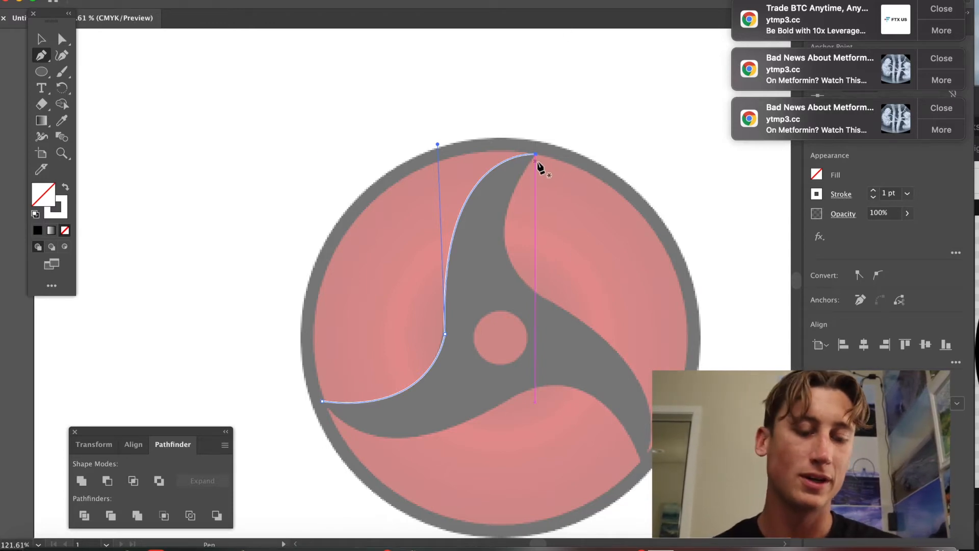
key(alt)
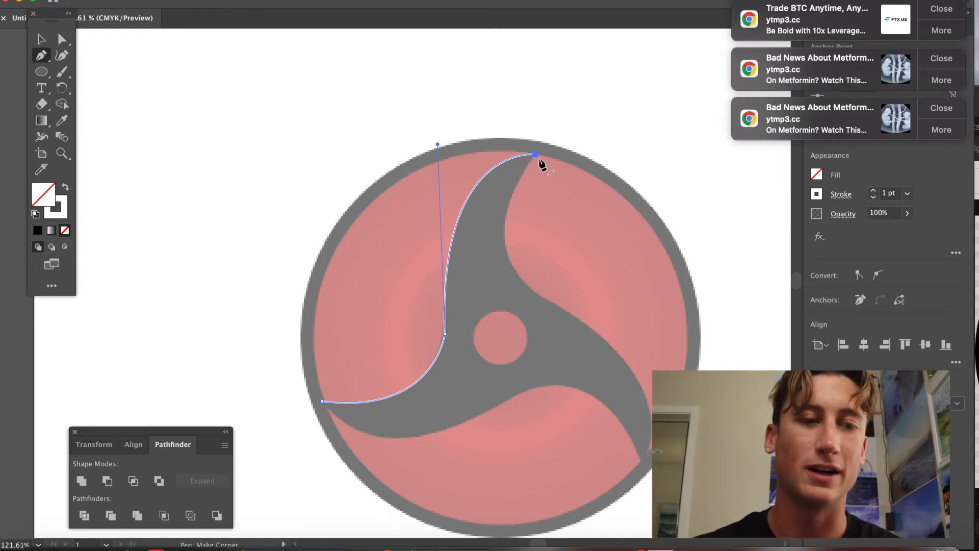
drag(535, 155, 531, 241)
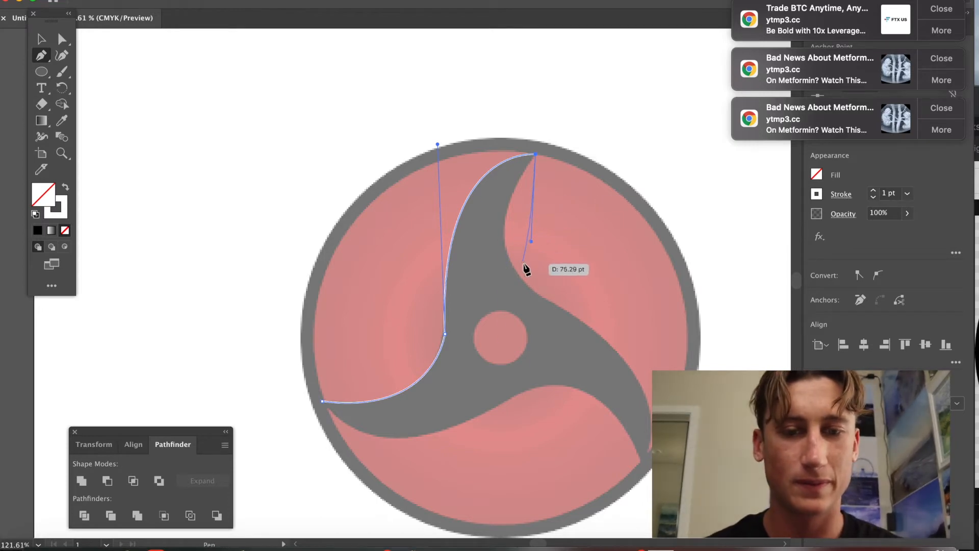
click(528, 287)
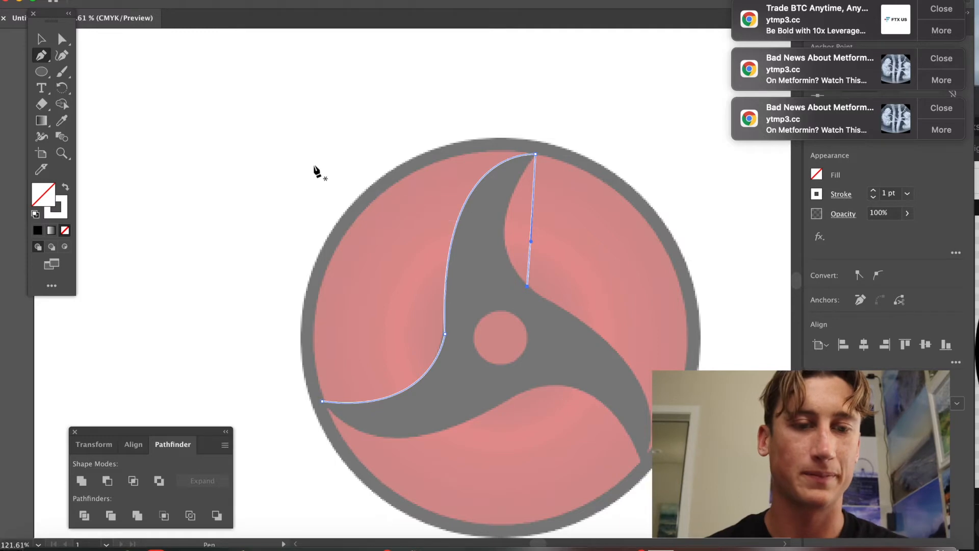
click(61, 39)
drag(531, 241, 470, 243)
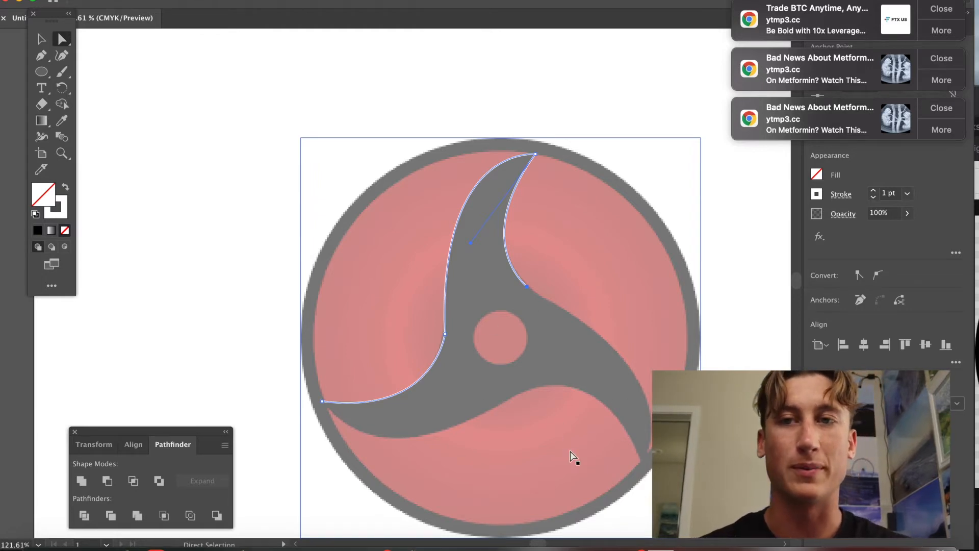
Trace the tomoe's right arm with the Pen tool, adding a curved anchor to its tip and adjusting the curve.
key(p)
drag(527, 286, 705, 388)
click(641, 461)
key(a)
scroll(557, 393, down, 2)
scroll(556, 393, right, 2)
click(553, 394)
click(582, 309)
Continue the path along the lower arm to its left tip, close the outline, and adjust the handles along the edges.
click(41, 55)
click(603, 416)
click(501, 341)
drag(502, 340, 397, 425)
click(284, 357)
key(a)
drag(404, 382, 407, 394)
drag(399, 448, 346, 437)
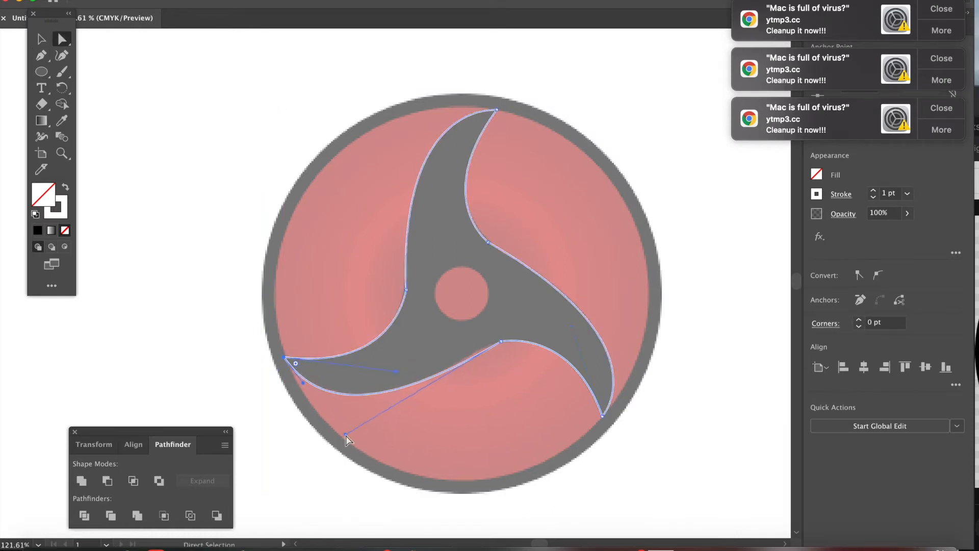
Fill the traced tomoe outline with white and set its opacity to 50%.
click(611, 343)
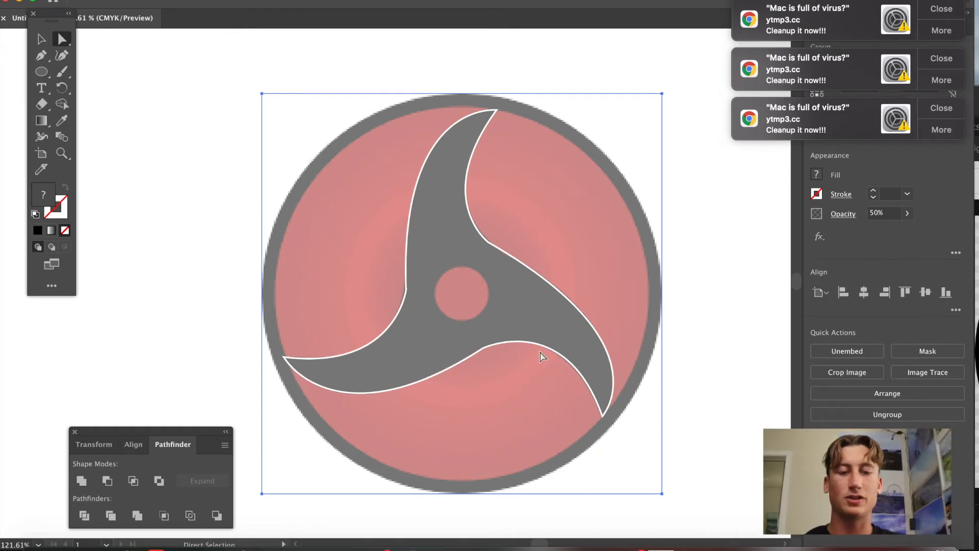
click(493, 352)
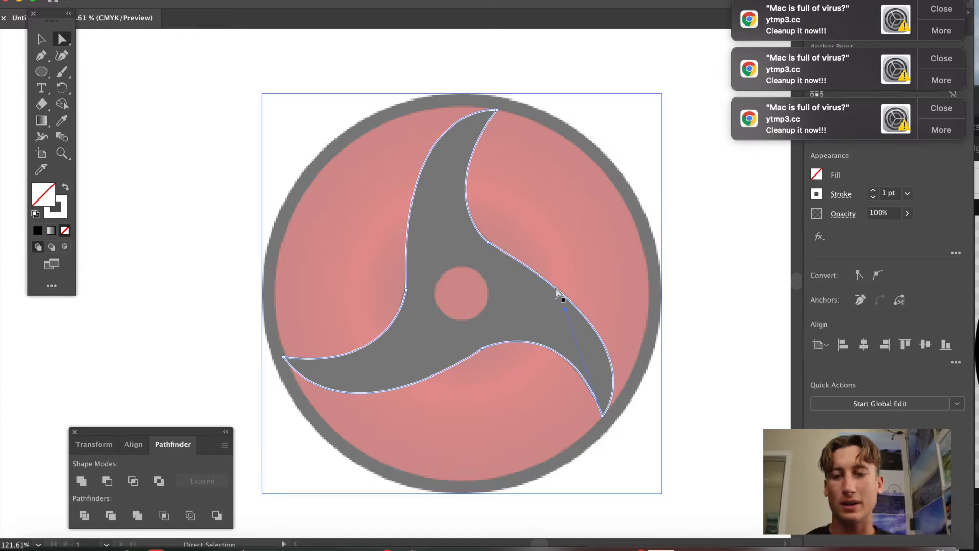
click(817, 175)
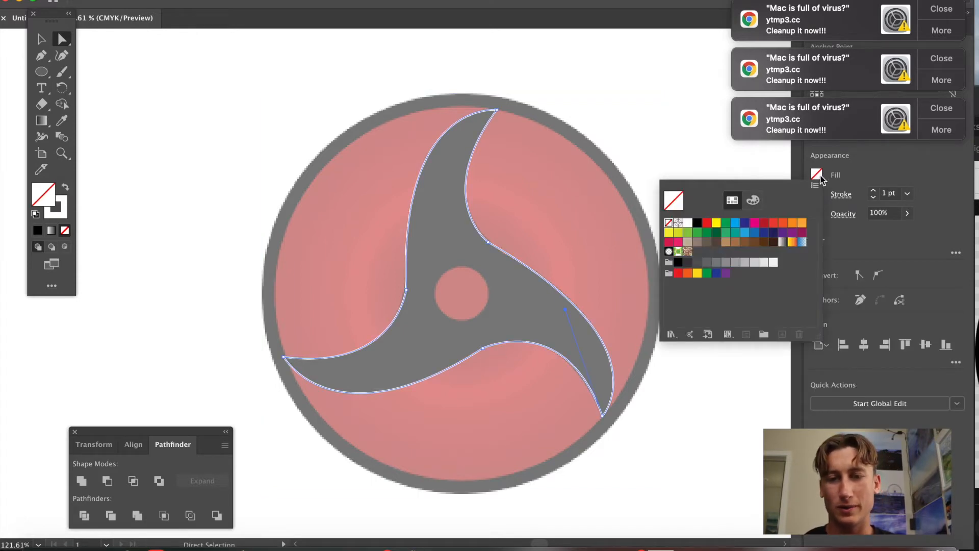
click(688, 222)
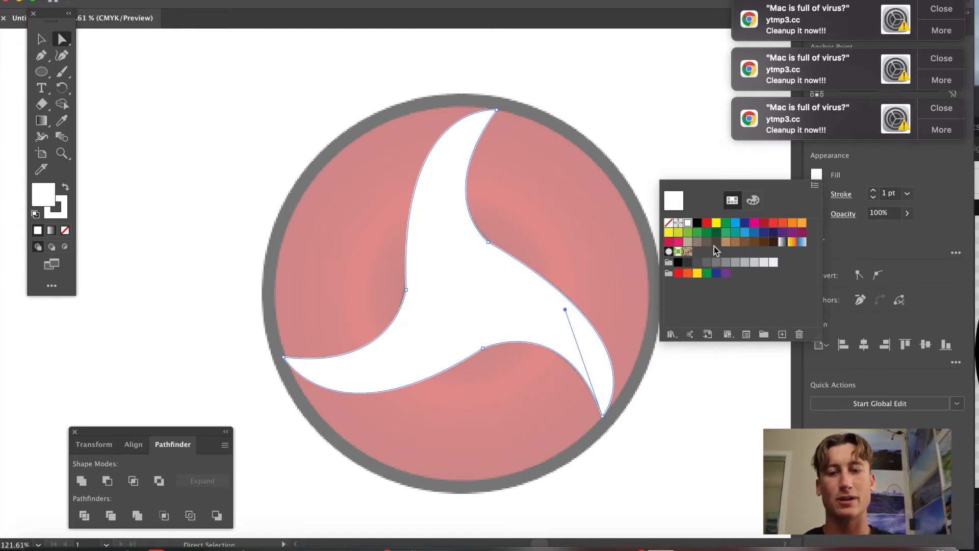
click(881, 237)
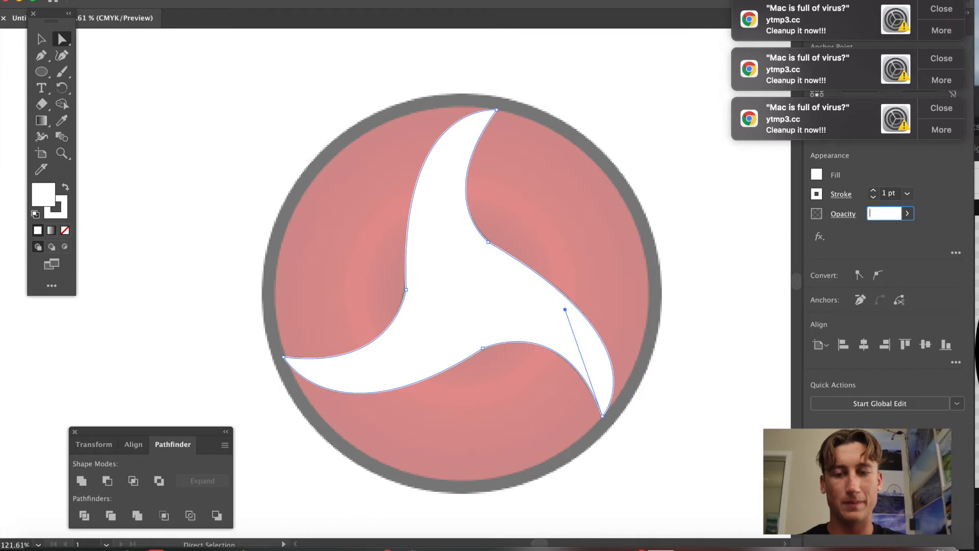
text(50)
key(Return)
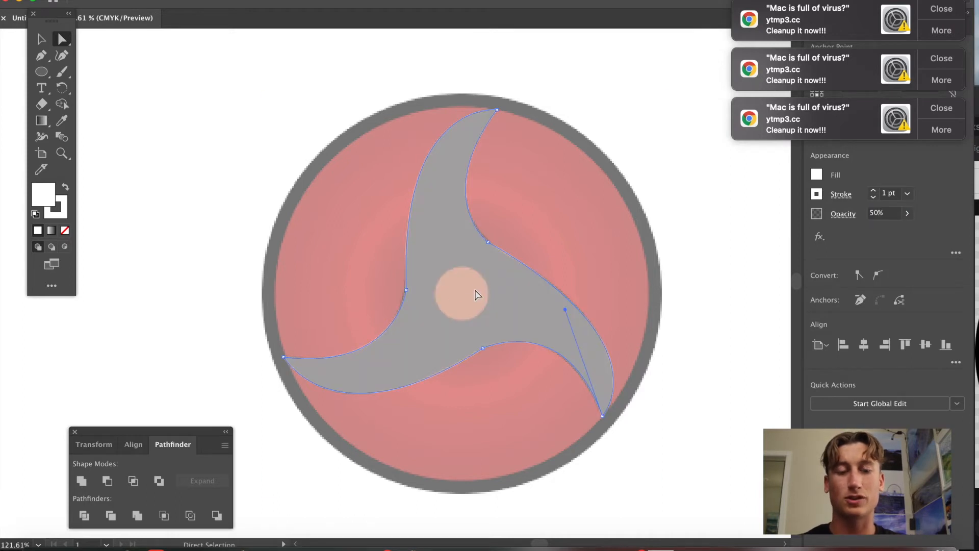
Draw a circle over the tomoe's central hole with the Ellipse tool and fit it to the hole.
click(487, 412)
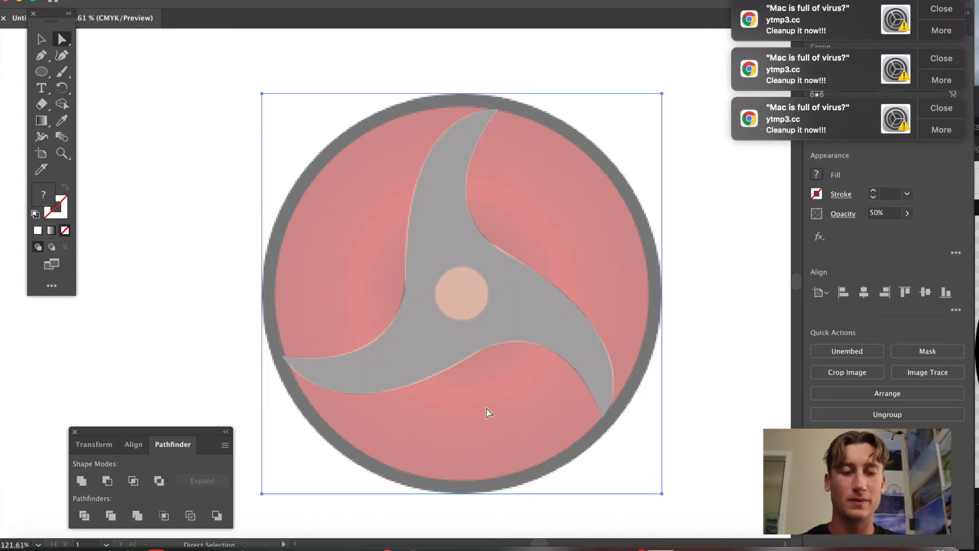
click(40, 74)
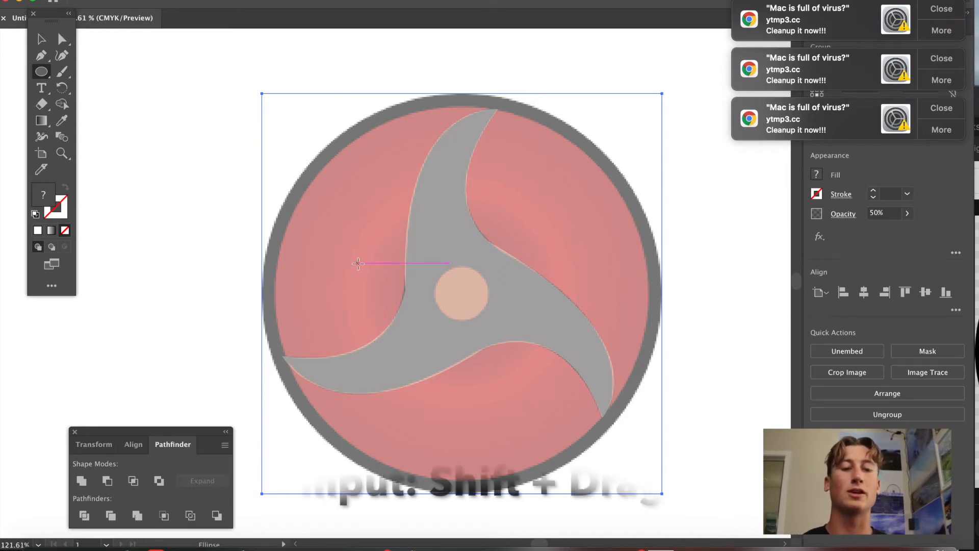
mouse_move(329, 235)
mouse_down()
mouse_move(379, 285)
mouse_move(455, 279)
mouse_move(458, 292)
mouse_up()
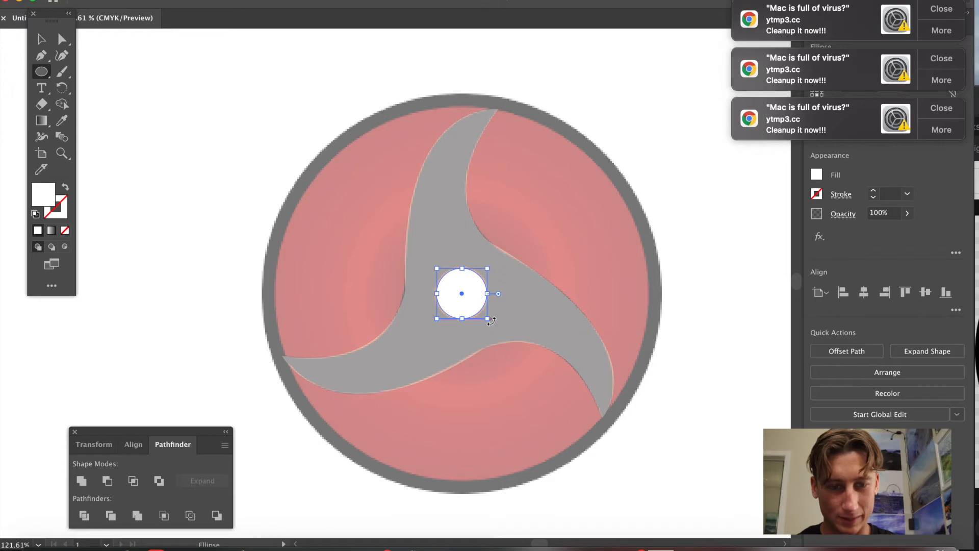
drag(490, 323, 463, 295)
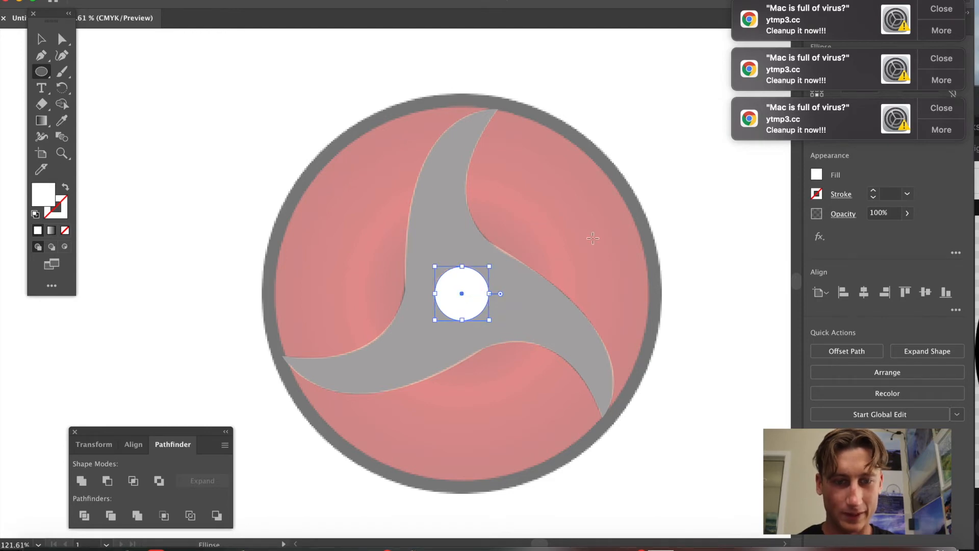
click(593, 237)
click(457, 293)
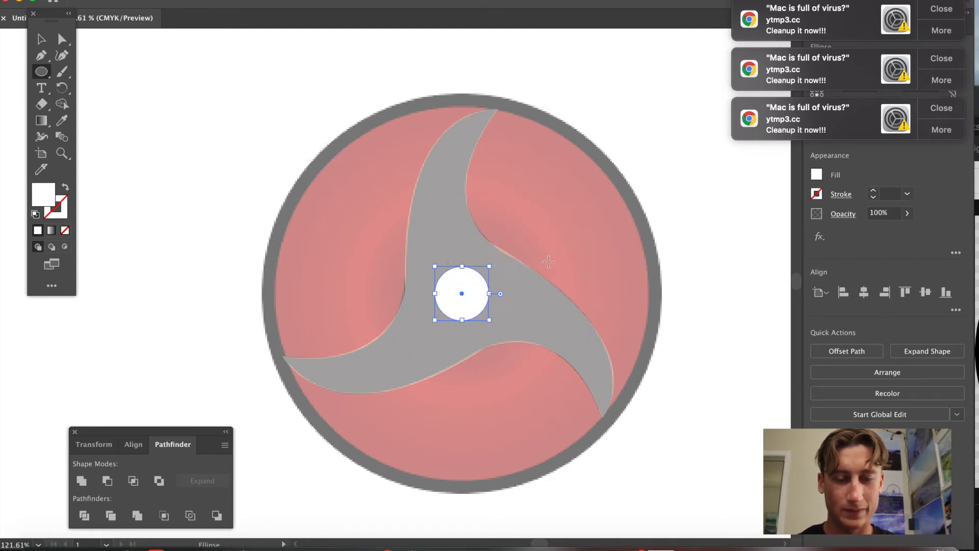
click(704, 235)
click(449, 295)
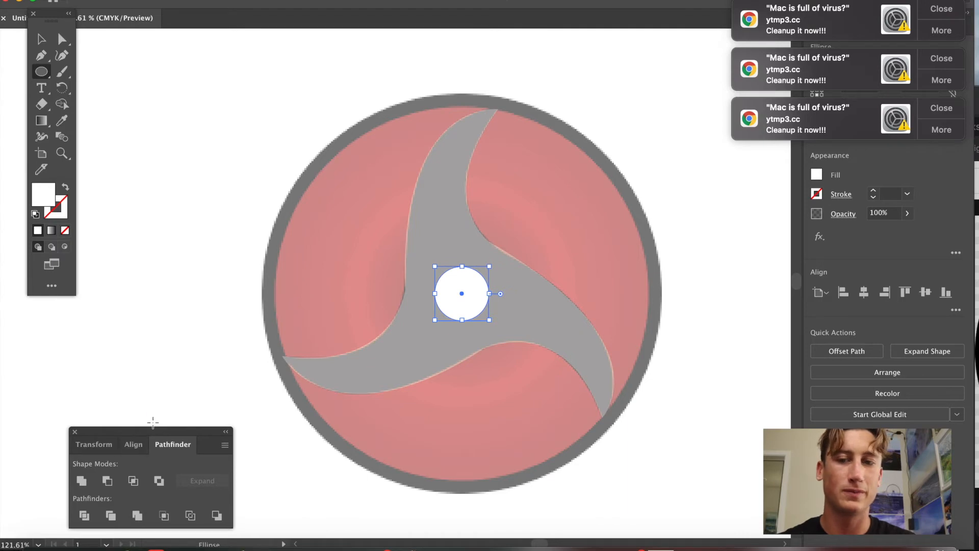
Select the tomoe and the circle and subtract the circle with Pathfinder's Minus Front.
key(a)
key(super+a)
click(107, 481)
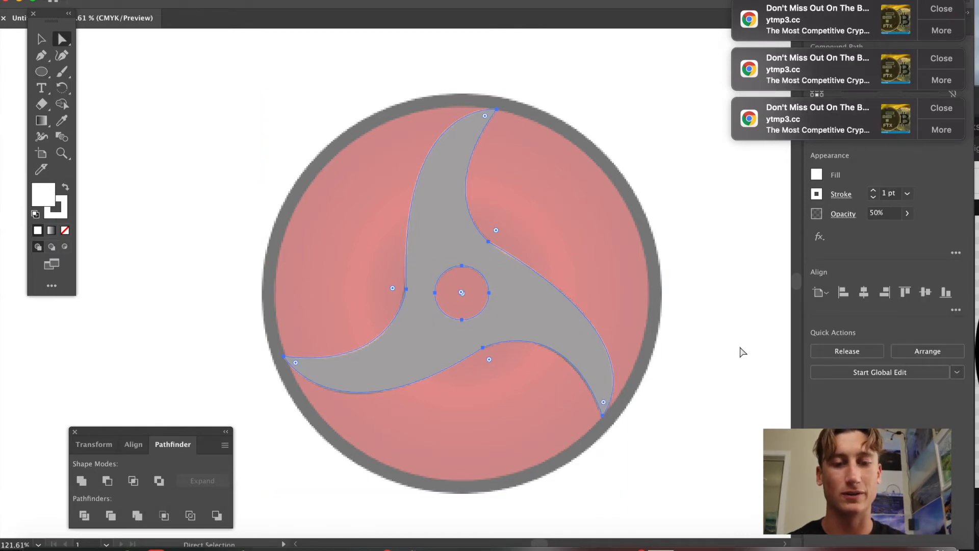
Fill the tomoe compound shape with black and set its opacity to 100%.
click(680, 350)
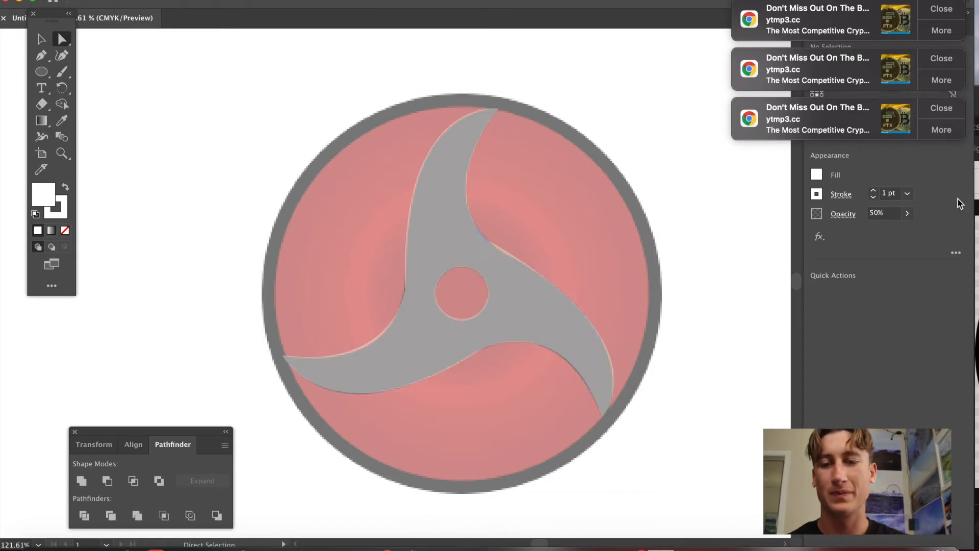
click(568, 315)
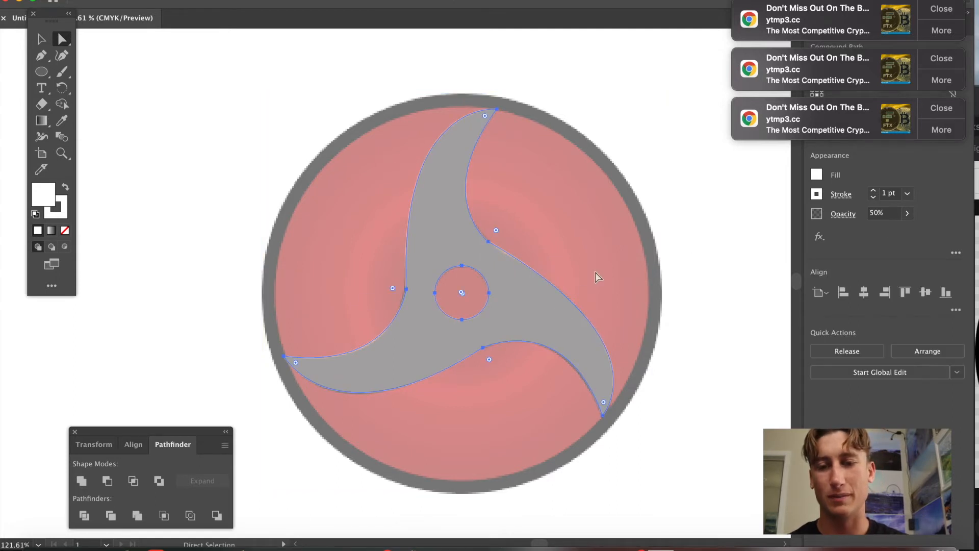
click(816, 175)
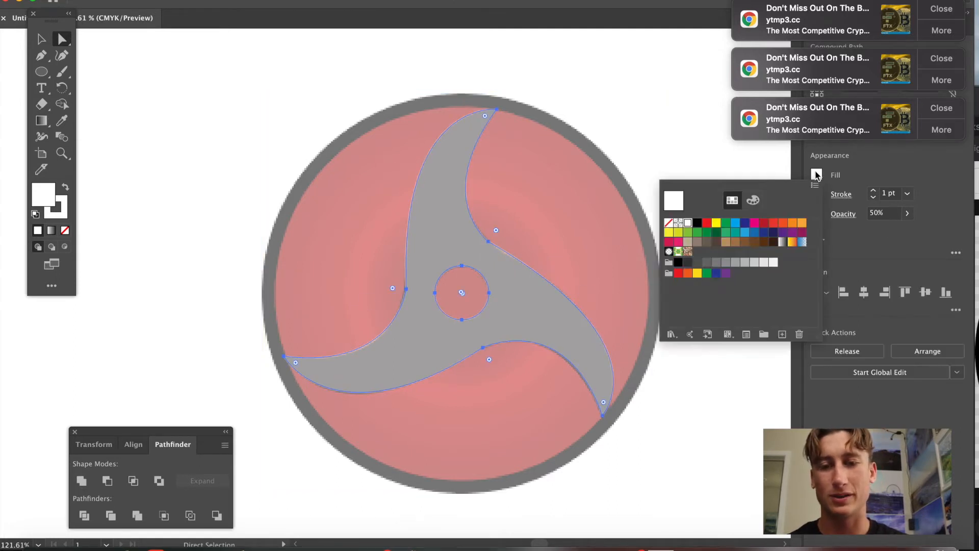
click(696, 225)
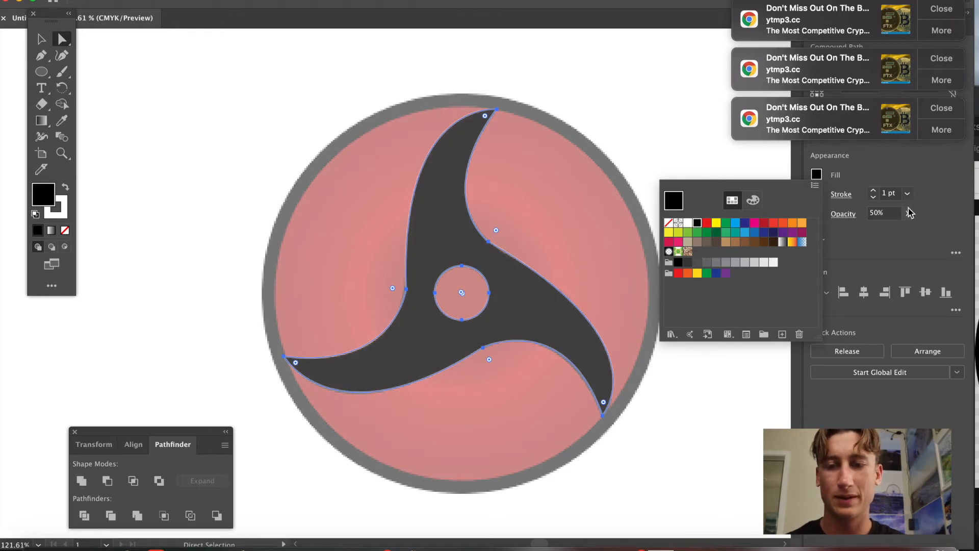
click(886, 212)
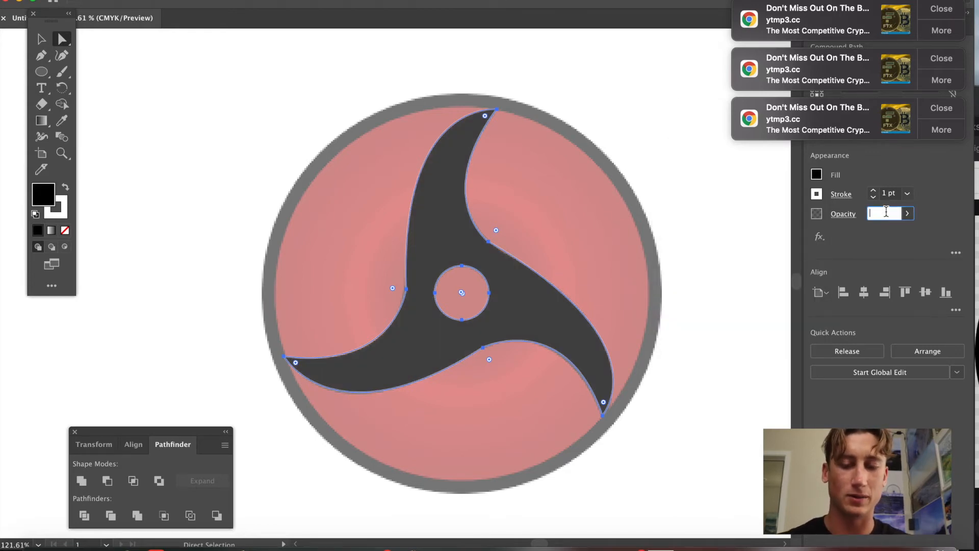
key(Return)
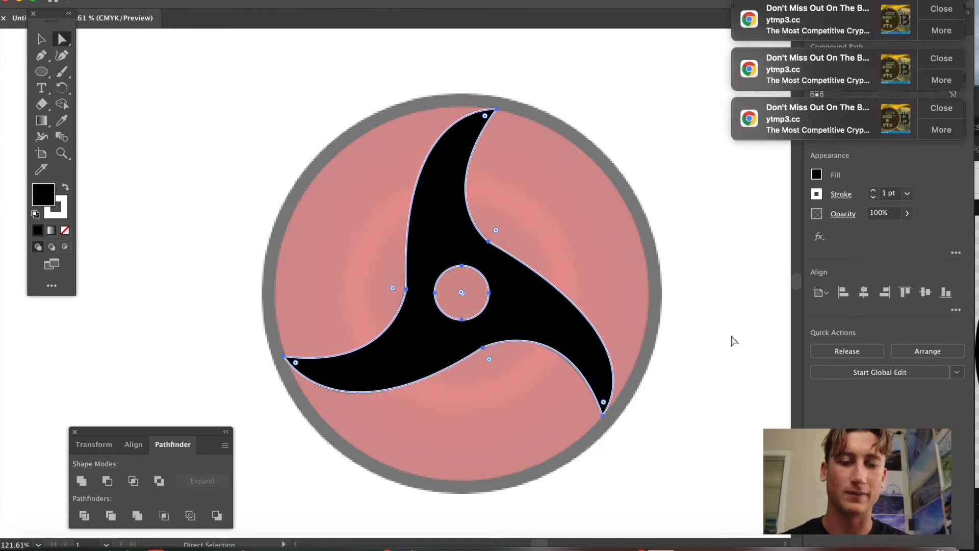
Draw a large circle with the Ellipse tool matching the inside of the sharingan's outer grey ring.
click(721, 338)
mouse_move(517, 320)
mouse_down()
mouse_move(683, 319)
mouse_move(674, 294)
mouse_move(519, 322)
mouse_up()
click(494, 413)
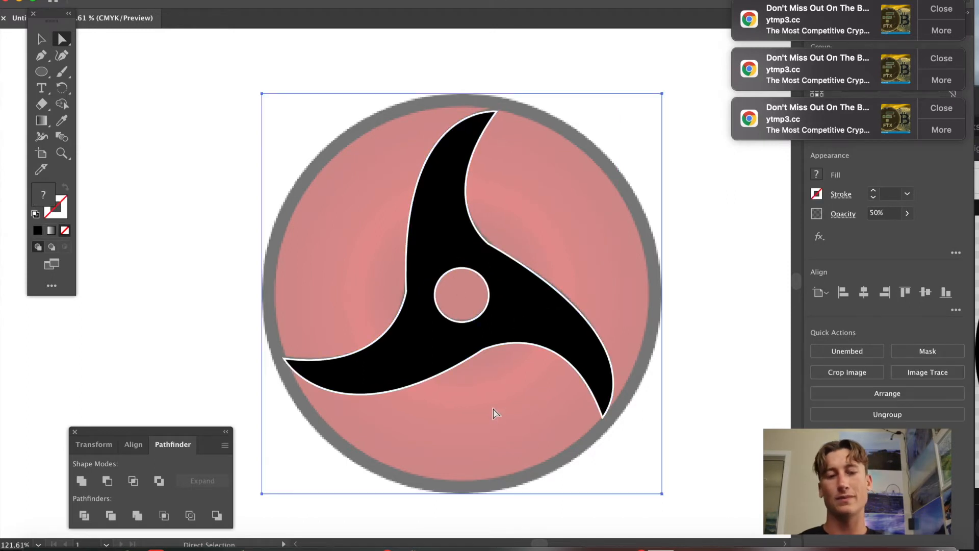
scroll(493, 414, down, 2)
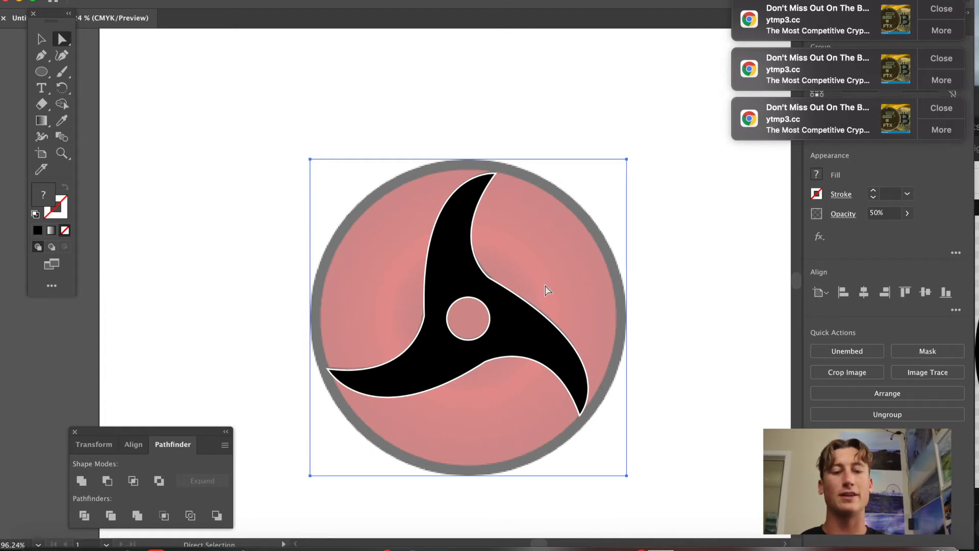
key(l)
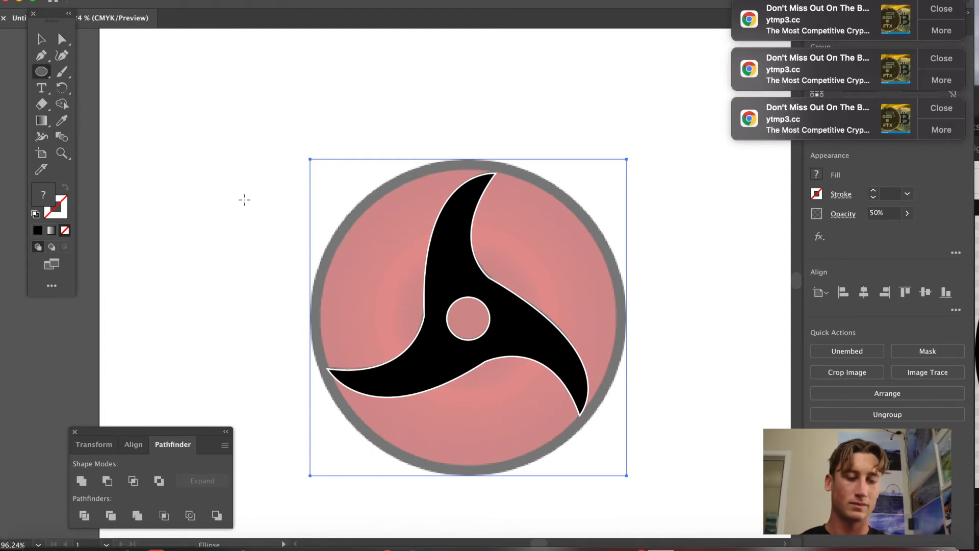
drag(242, 198, 534, 481)
mouse_move(389, 344)
mouse_down()
mouse_move(446, 335)
mouse_move(376, 435)
mouse_move(475, 319)
mouse_up()
mouse_move(614, 460)
mouse_down()
mouse_move(636, 472)
mouse_move(624, 471)
mouse_up()
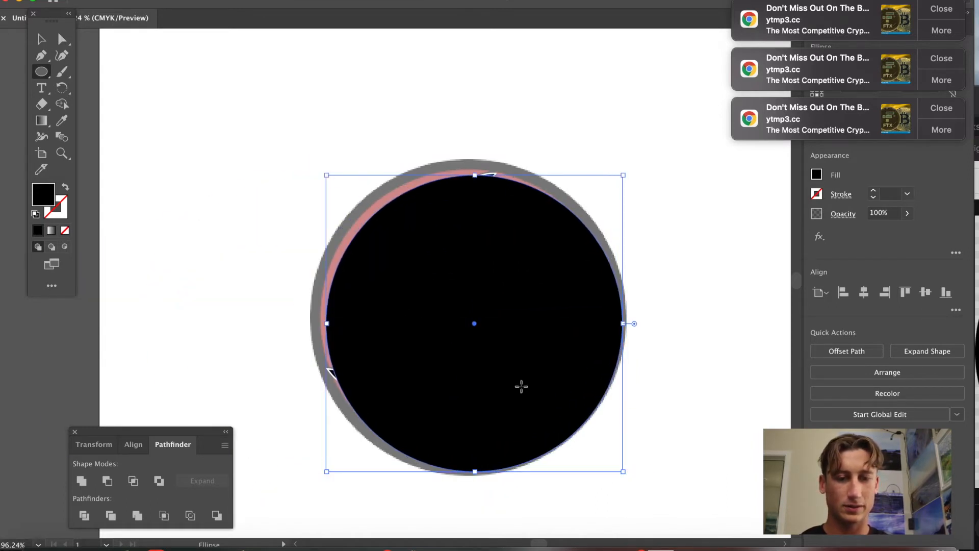
drag(474, 326, 470, 322)
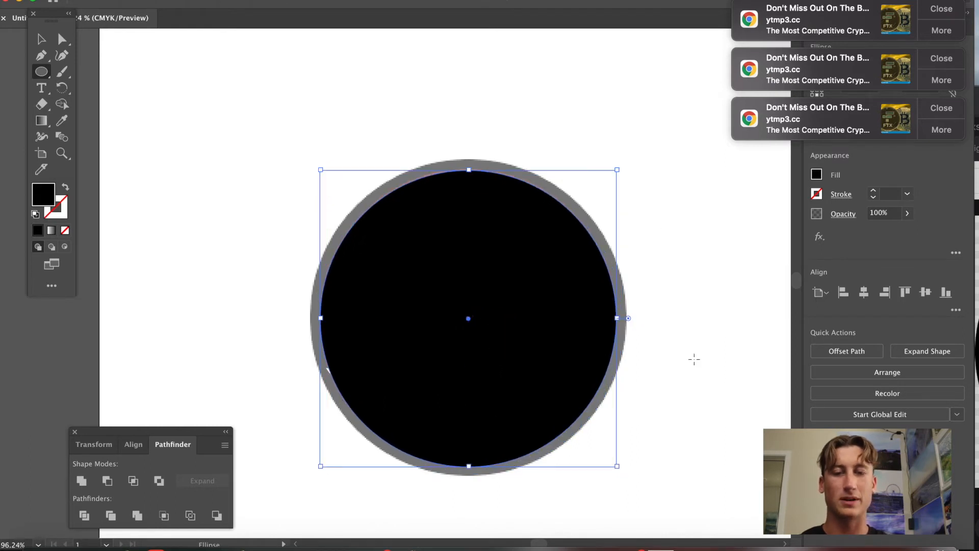
Remove the large circle's fill.
click(690, 467)
click(461, 297)
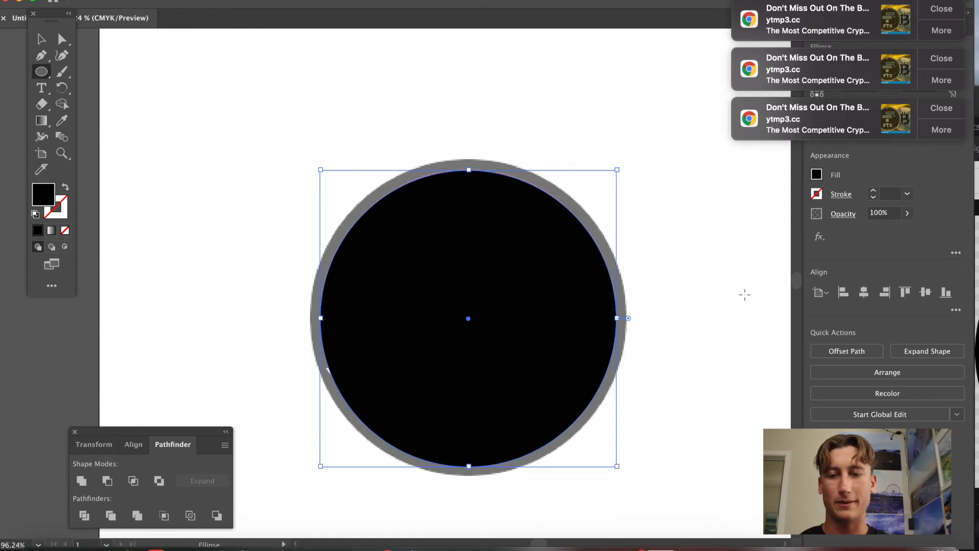
click(816, 175)
click(668, 223)
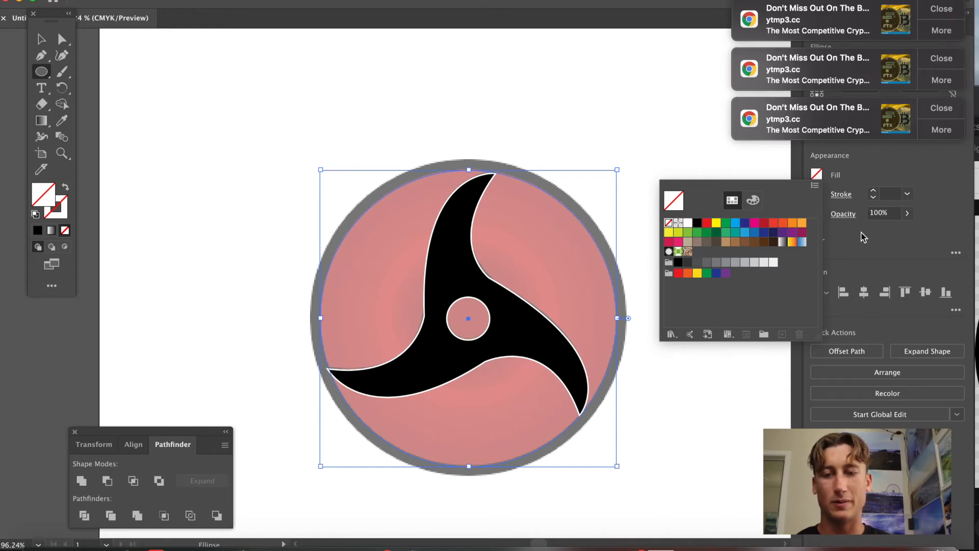
Set the large circle's stroke weight to 10 pt.
click(908, 195)
click(908, 195)
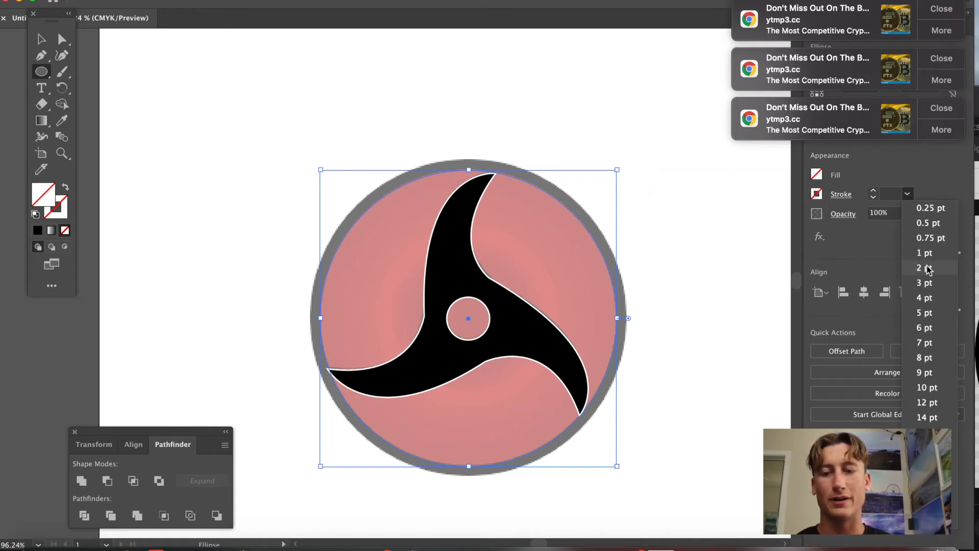
click(920, 302)
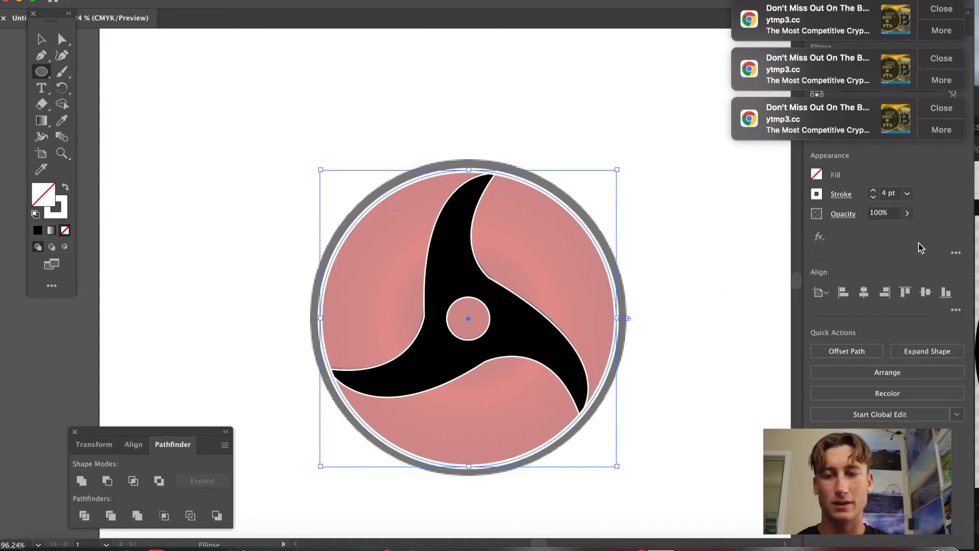
click(875, 191)
click(875, 190)
click(875, 190)
click(875, 191)
click(875, 191)
click(875, 191)
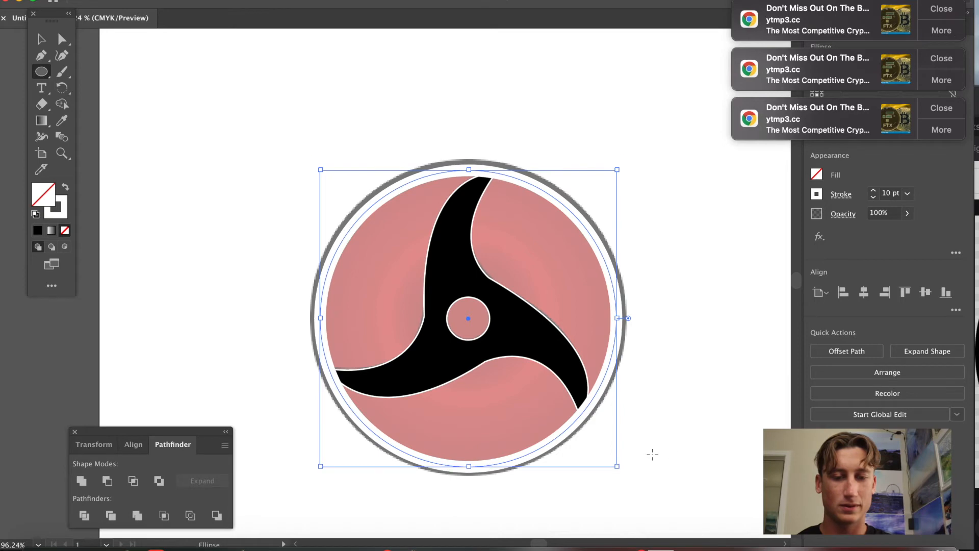
Enlarge the large circle slightly and recentre it over the sharingan's outer ring.
click(673, 451)
click(462, 298)
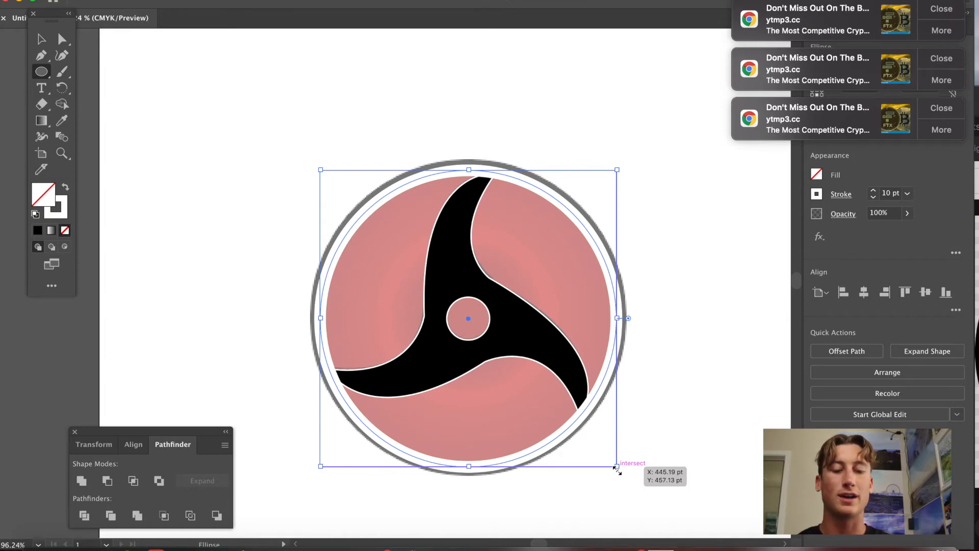
drag(617, 467, 630, 474)
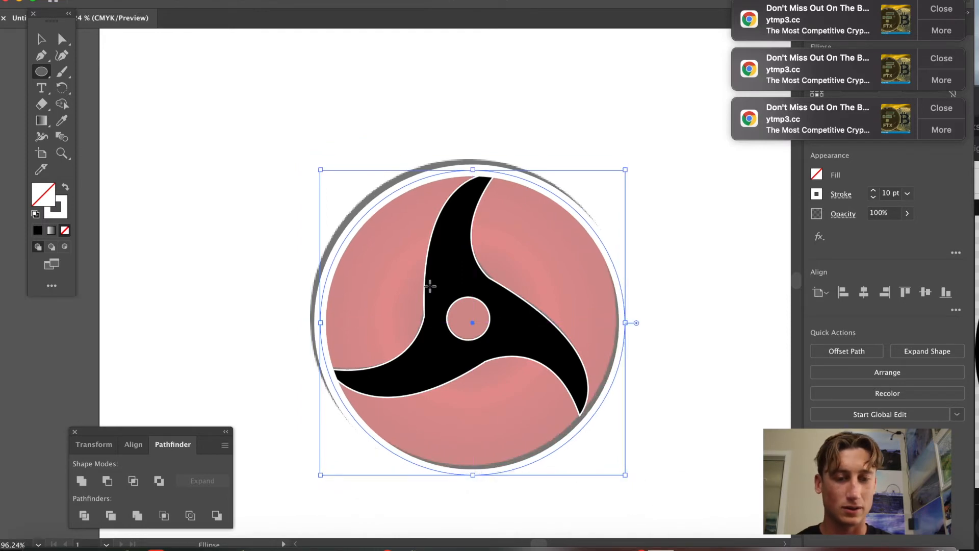
drag(474, 323, 468, 316)
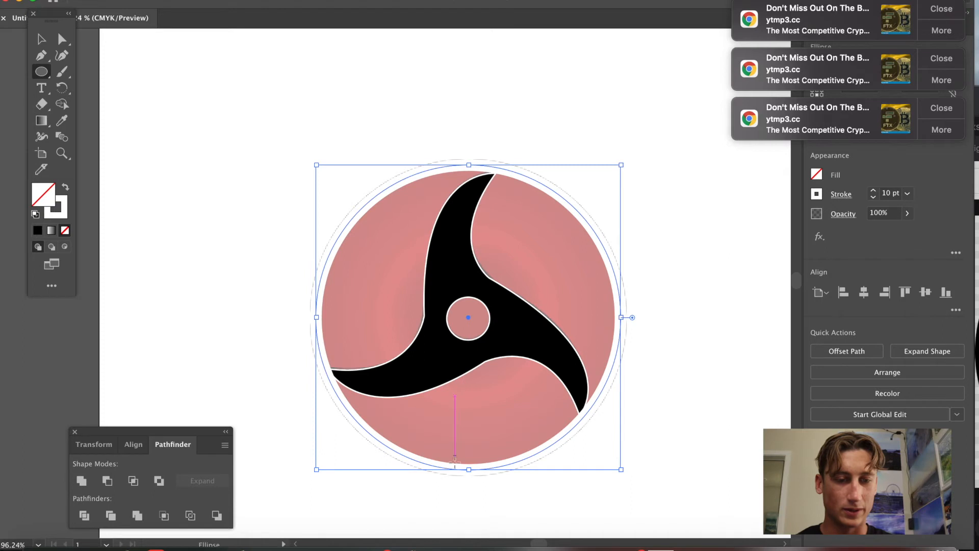
Set the large circle's stroke colour to black.
click(454, 507)
click(458, 296)
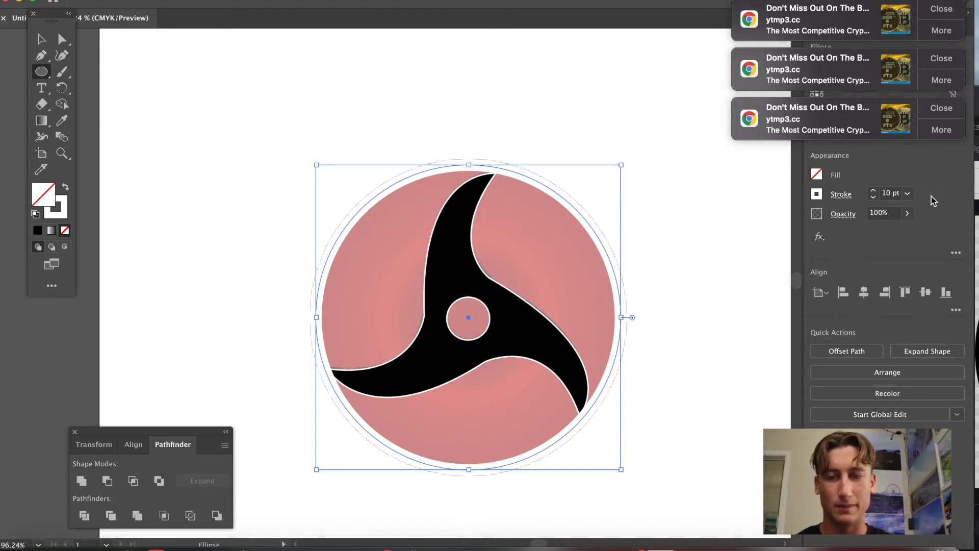
click(817, 194)
click(697, 242)
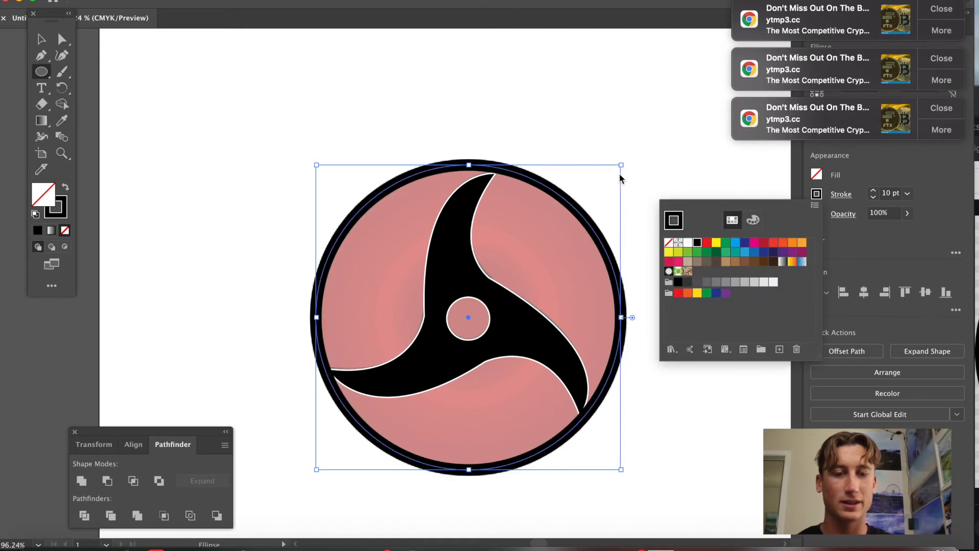
click(678, 192)
click(697, 315)
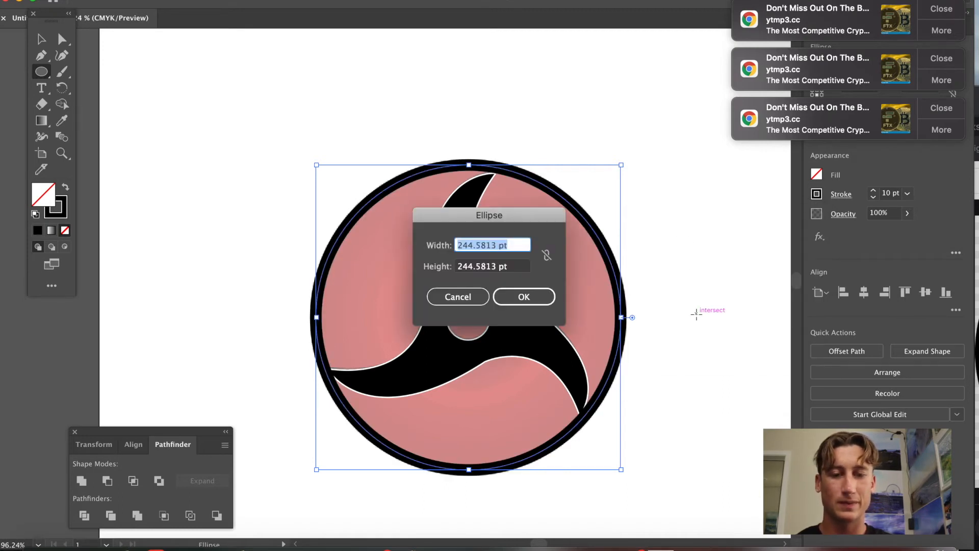
click(459, 298)
click(551, 329)
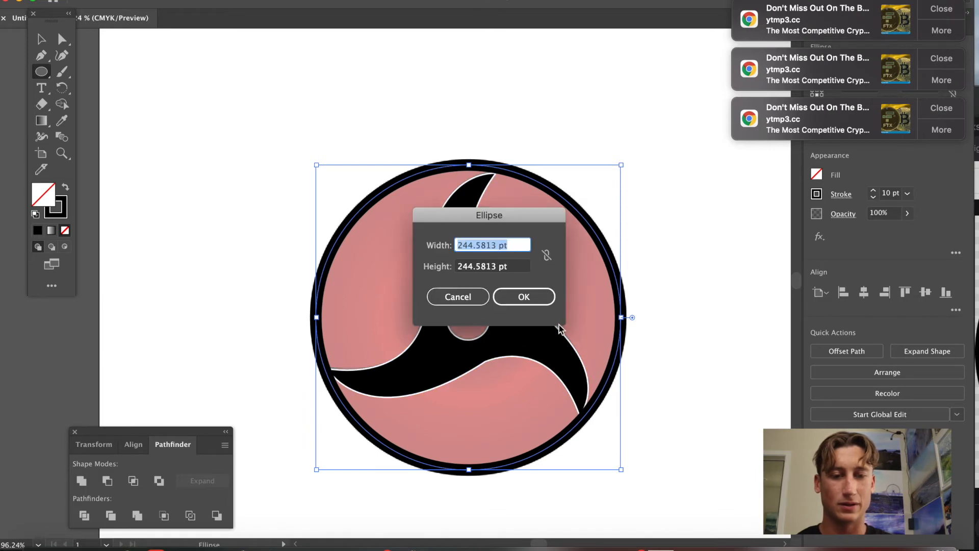
click(449, 303)
click(542, 317)
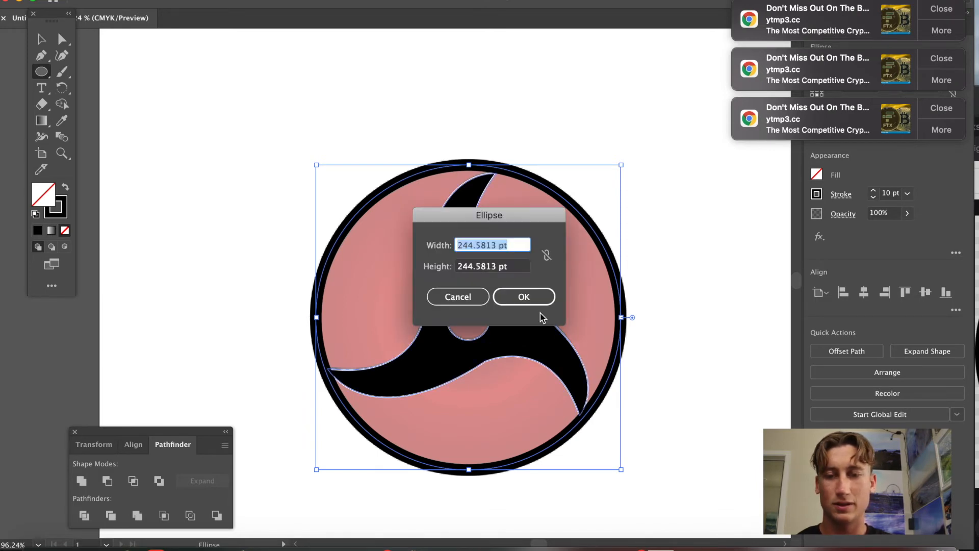
click(458, 297)
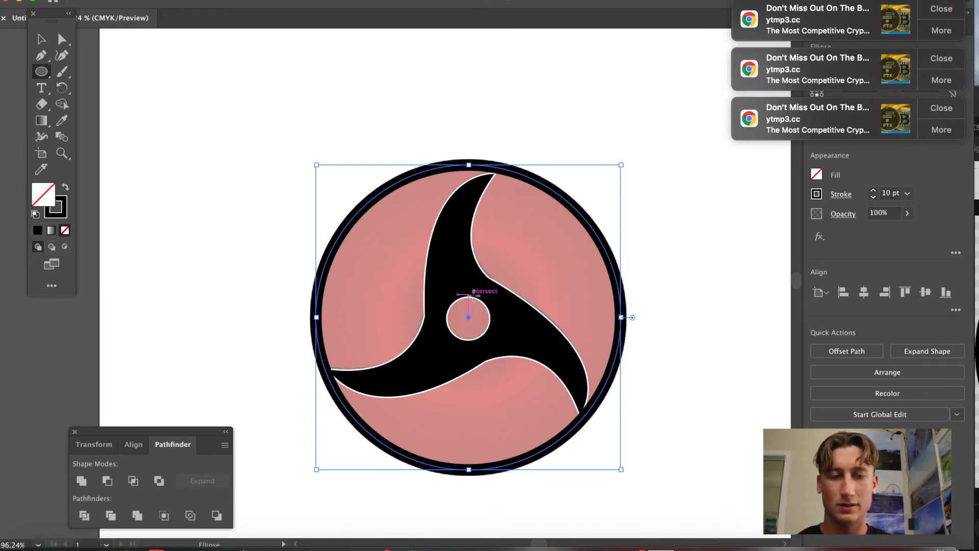
click(544, 311)
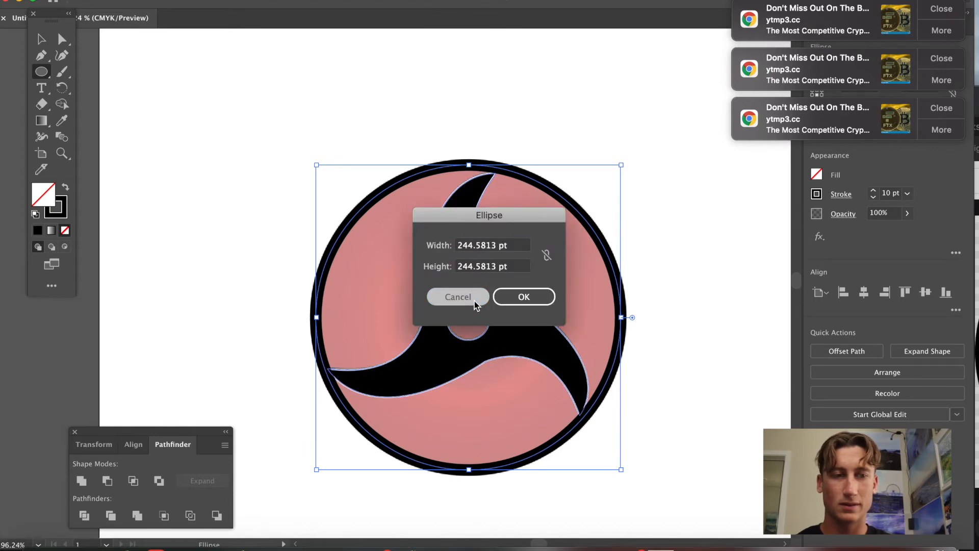
click(457, 295)
Select the tomoe shape with the Direct Selection tool and set its stroke colour to black.
click(61, 38)
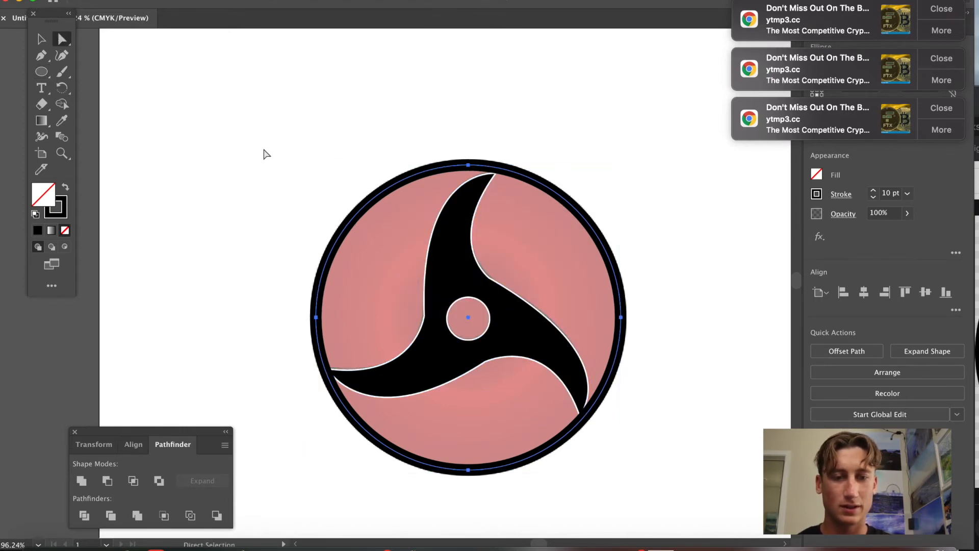
click(515, 294)
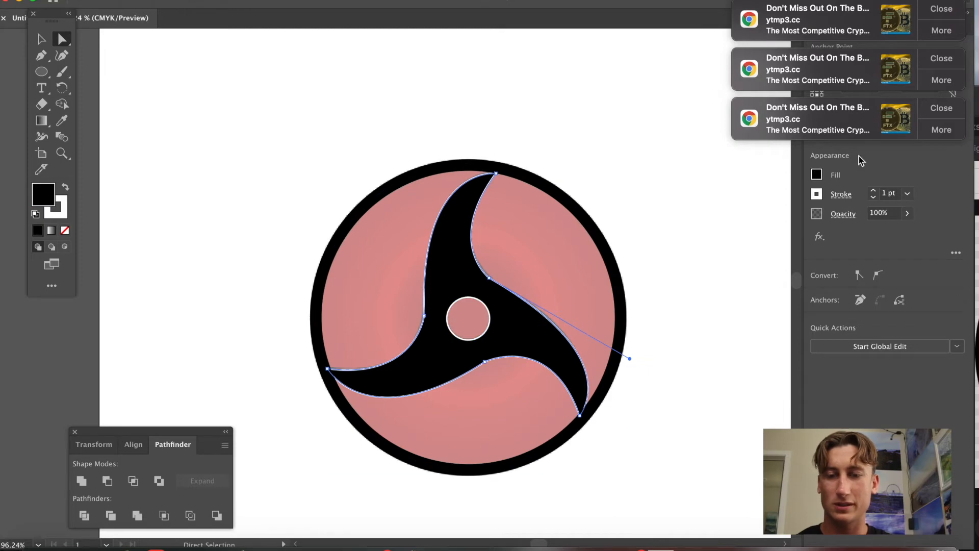
click(816, 193)
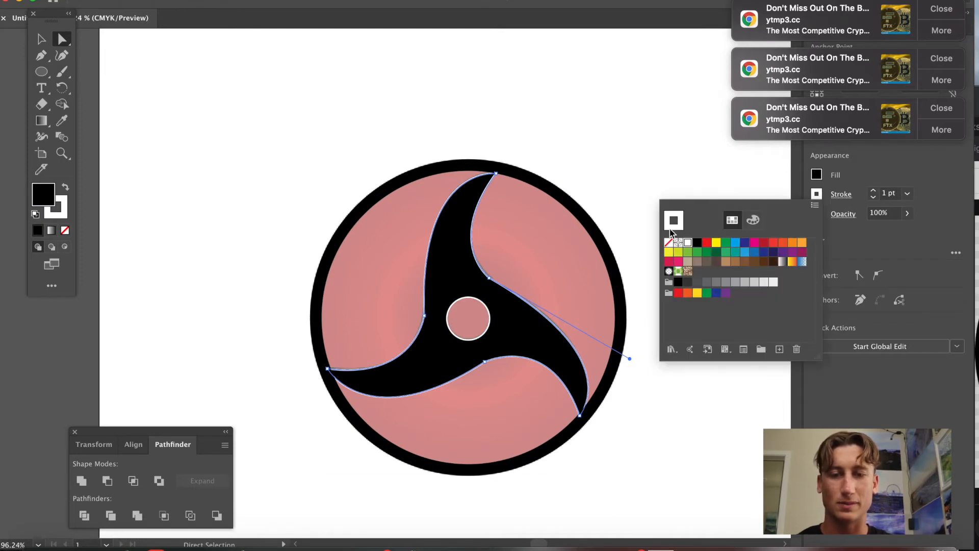
click(698, 246)
Delete the faded reference image.
click(657, 445)
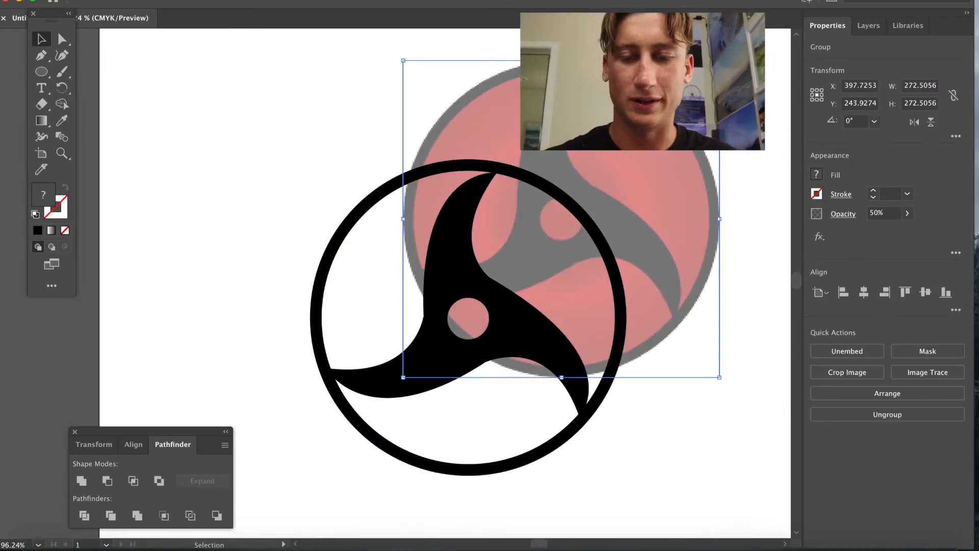
key(Delete)
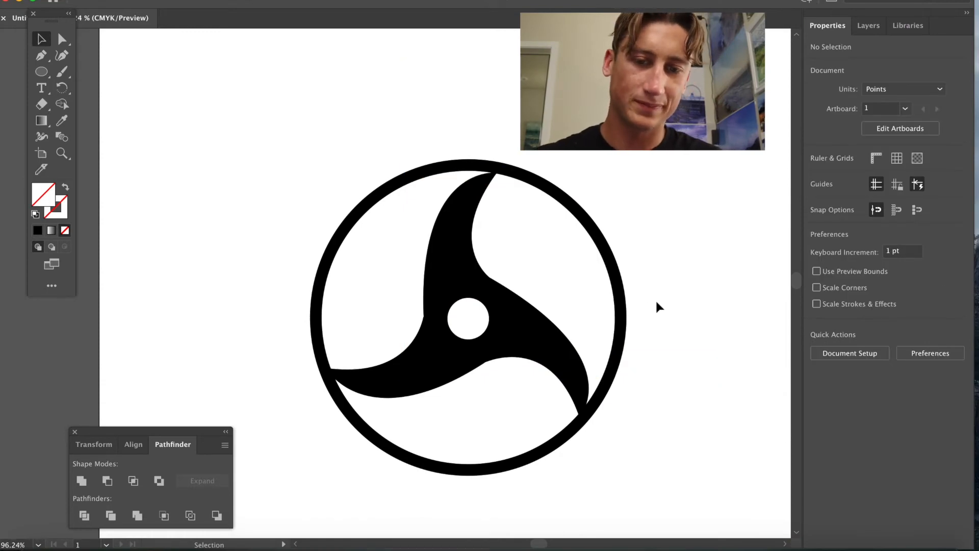
Select the tomoe shape together with the large circle and group them.
click(530, 336)
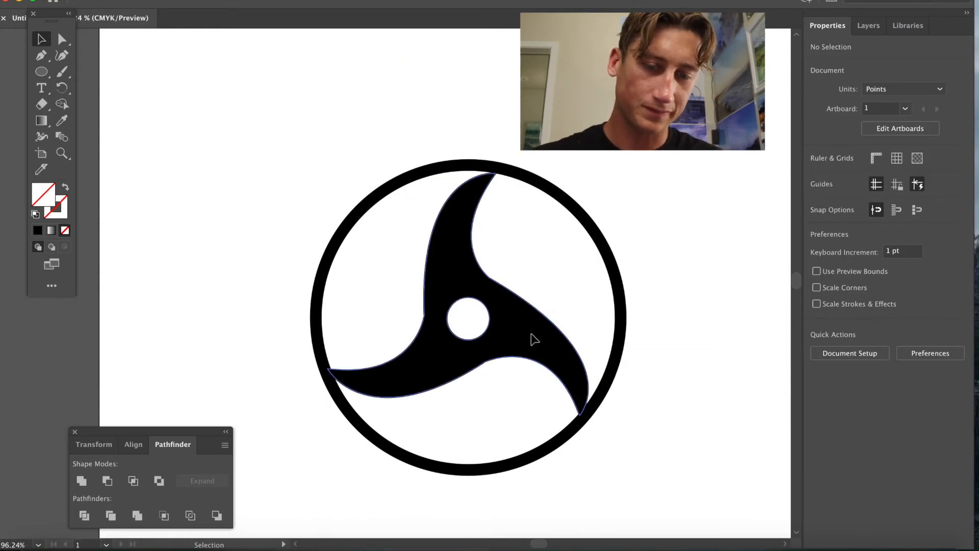
shift+click(628, 318)
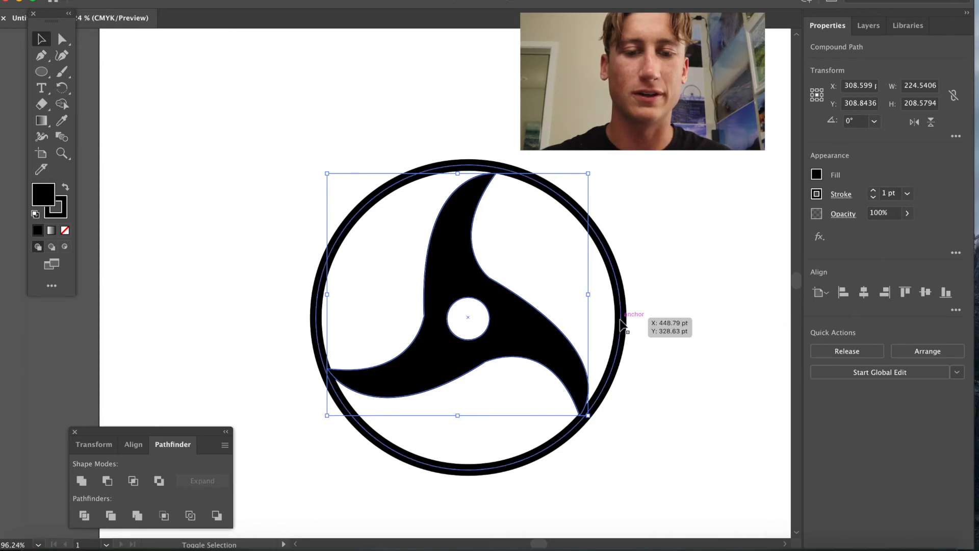
right_click(536, 352)
click(556, 435)
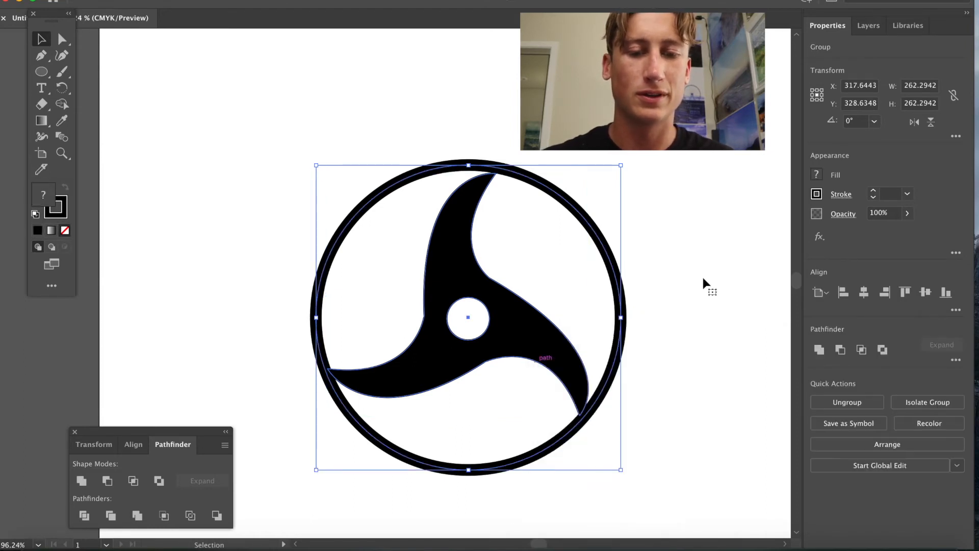
click(710, 279)
click(61, 39)
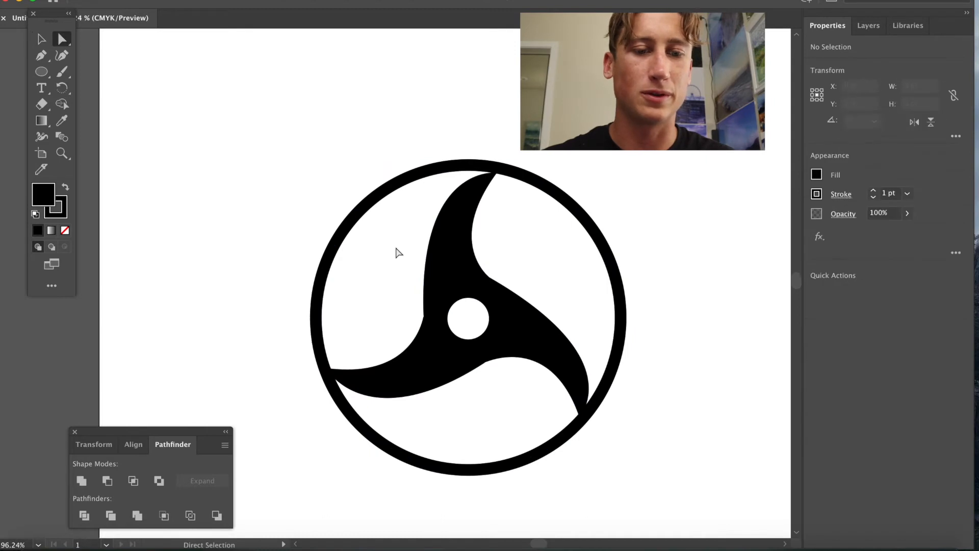
mouse_move(443, 295)
mouse_down()
mouse_move(551, 201)
mouse_move(442, 295)
mouse_up()
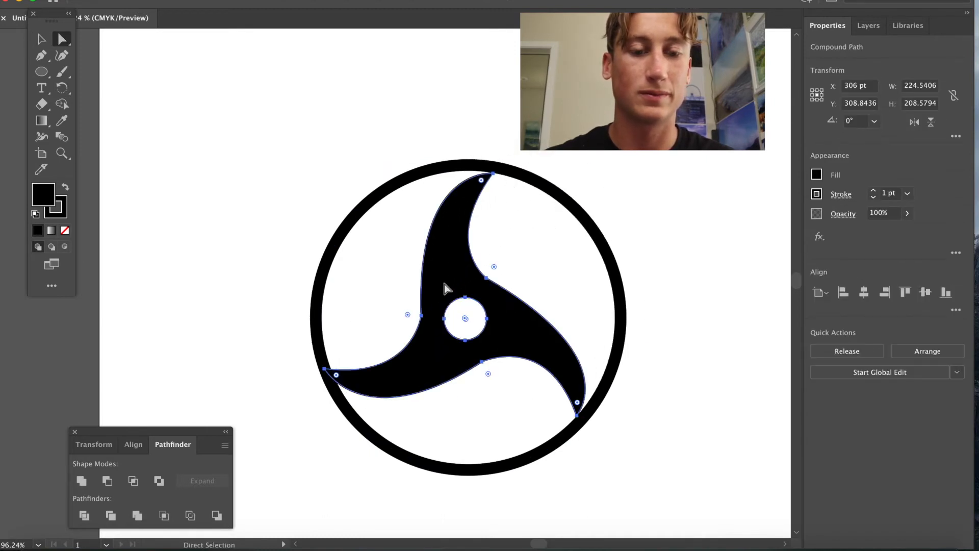
click(217, 180)
click(41, 38)
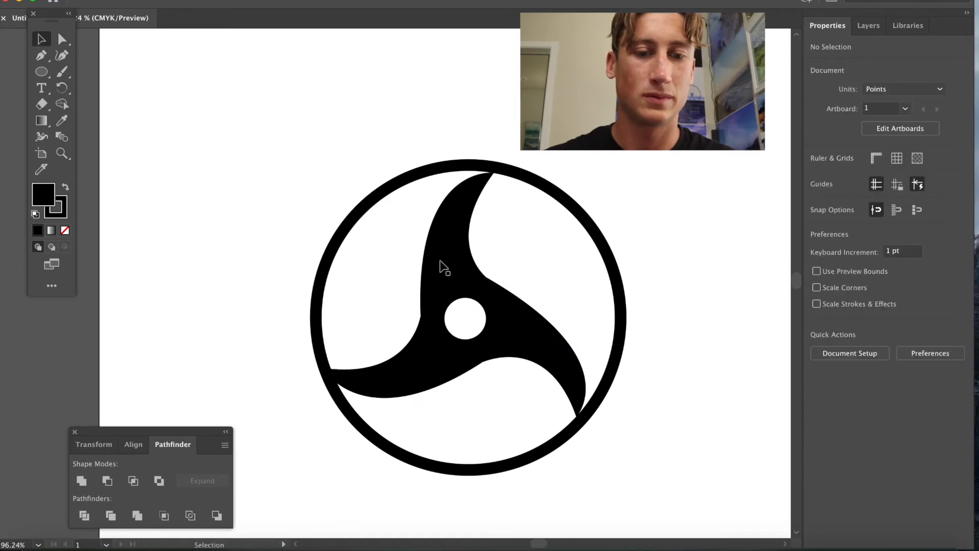
drag(449, 273, 427, 226)
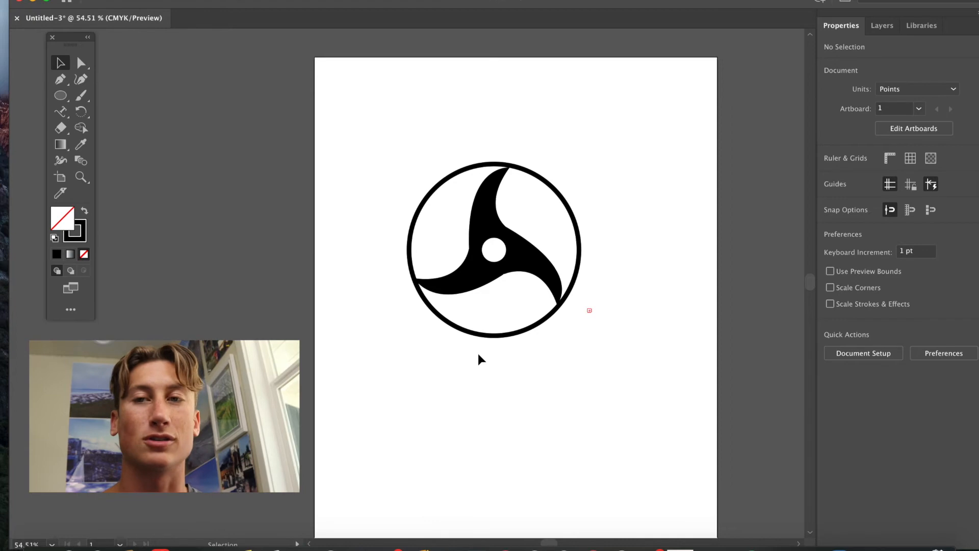
Switch to Chrome, open a new tab and search Google for trademarks database.
click(330, 549)
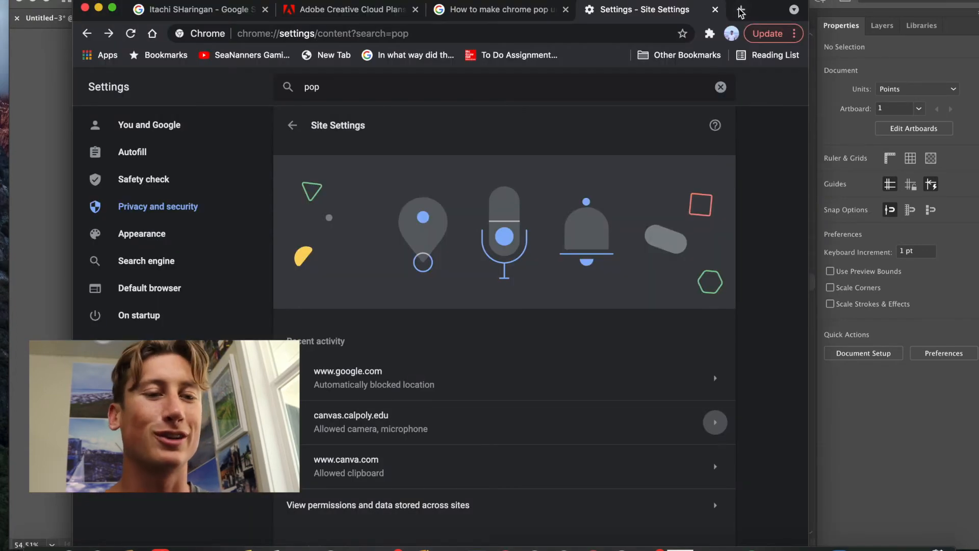
click(741, 9)
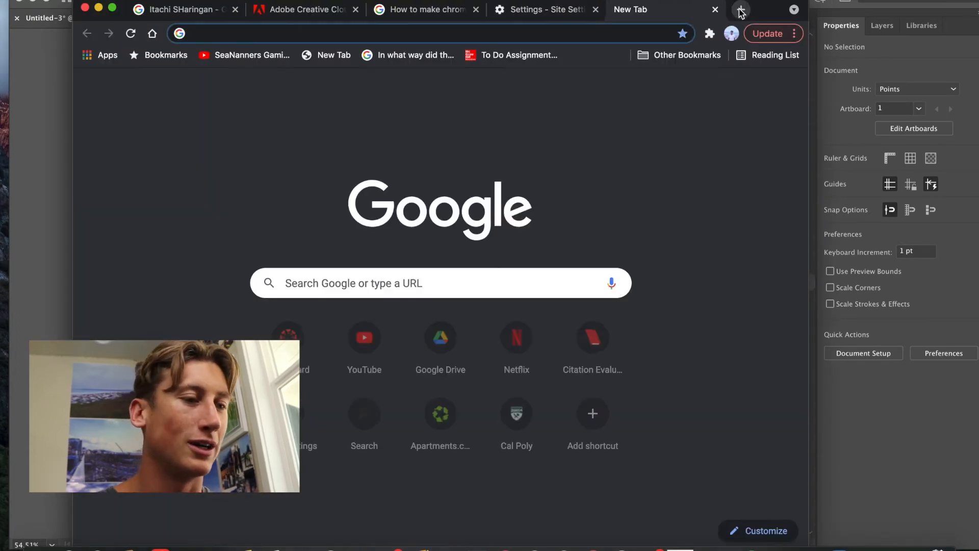
text(Trade)
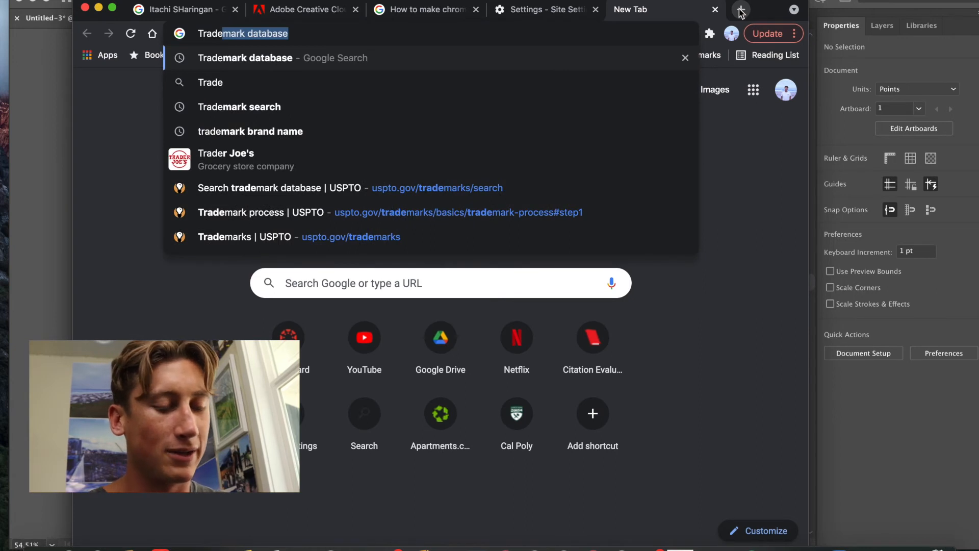
text(marks Database)
key(Return)
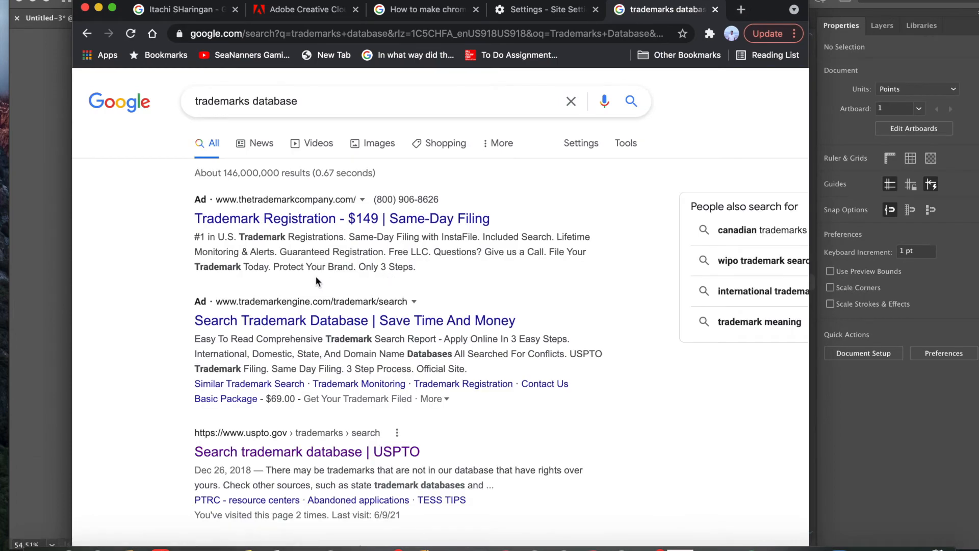
Open the USPTO Search trademark database result and launch the TESS trademark search.
scroll(316, 276, down, 2)
click(314, 400)
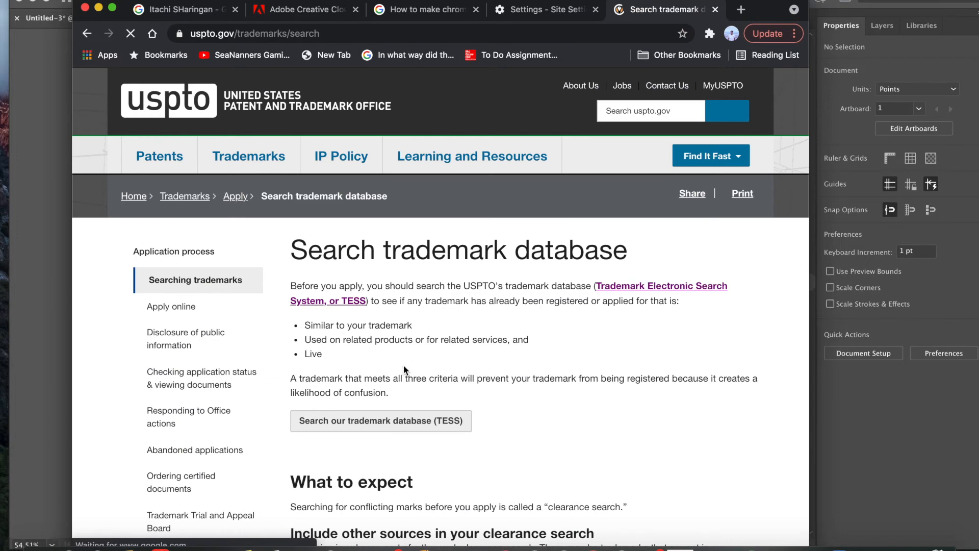
scroll(403, 364, down, 3)
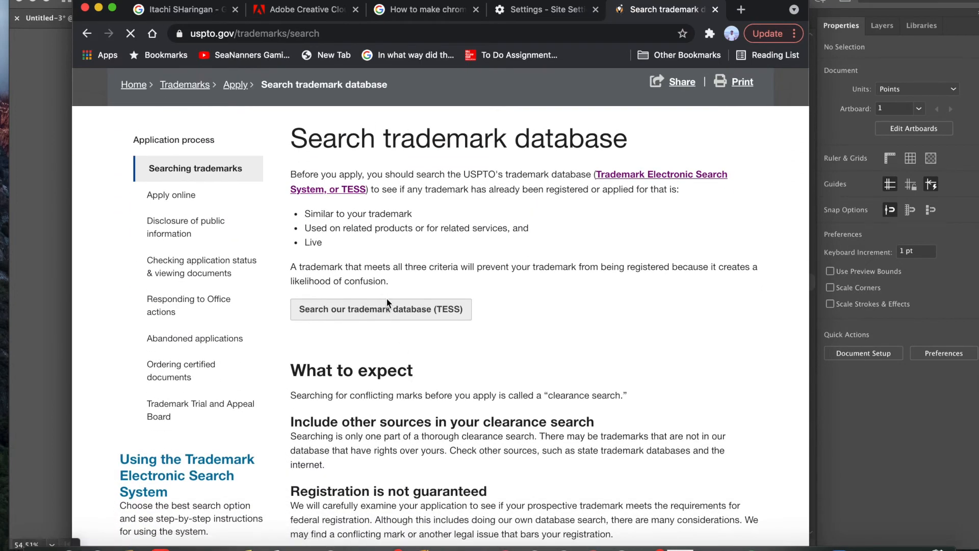
click(386, 302)
Search the trademark database for Blue Dextrose.
click(280, 291)
text(Blue Dextrose)
key(Return)
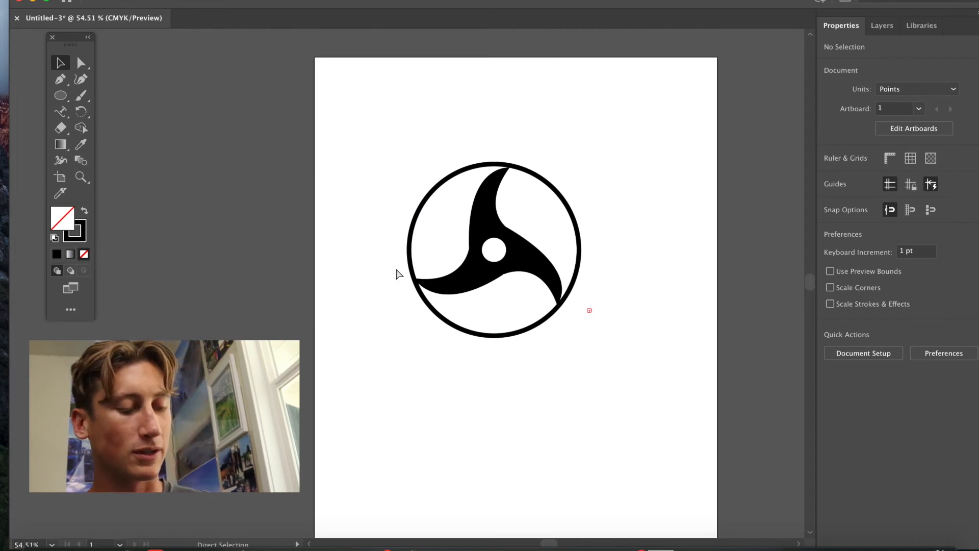
Duplicate the circle and scale the copy up into a larger outer circle centred on the design.
key(super+c)
key(super+v)
drag(406, 286, 500, 255)
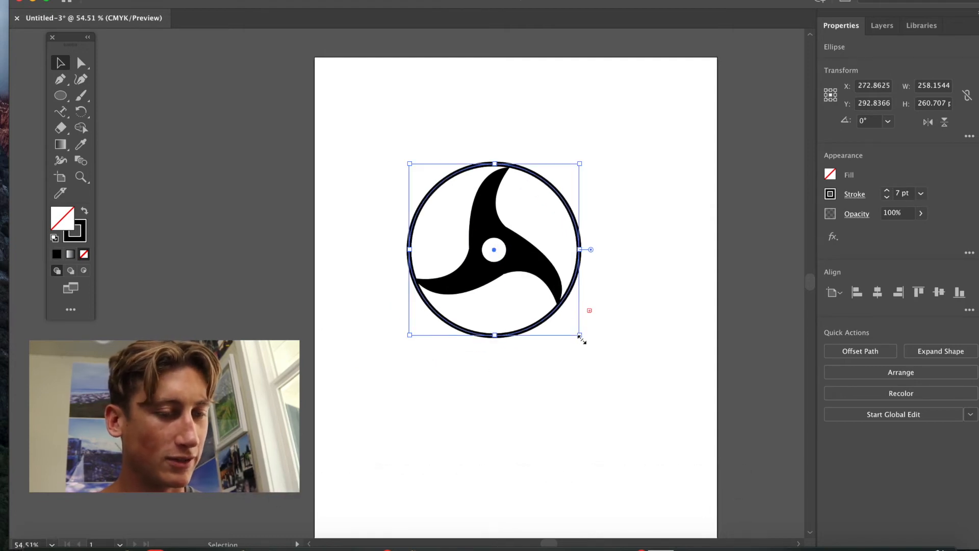
drag(581, 338, 629, 383)
drag(520, 280, 494, 247)
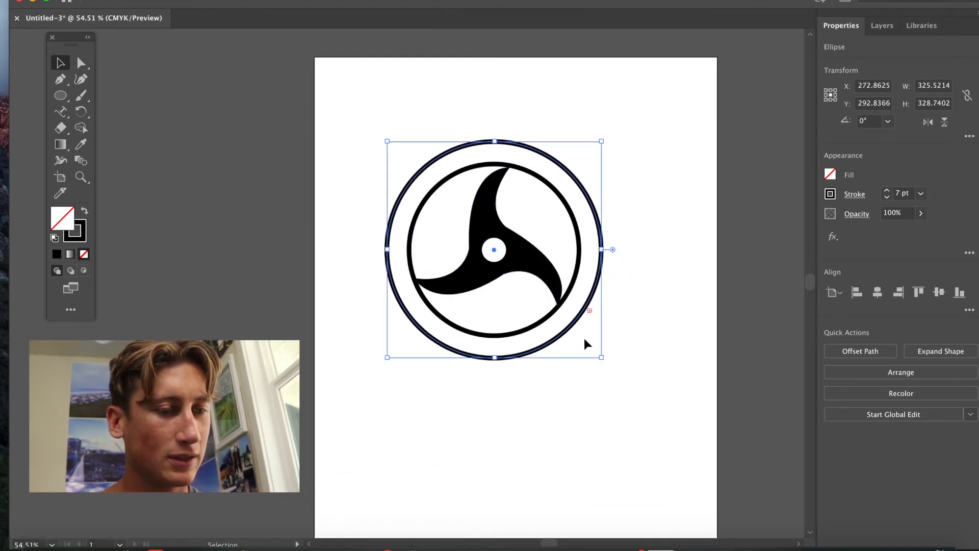
drag(603, 357, 636, 393)
drag(513, 268, 495, 251)
click(530, 410)
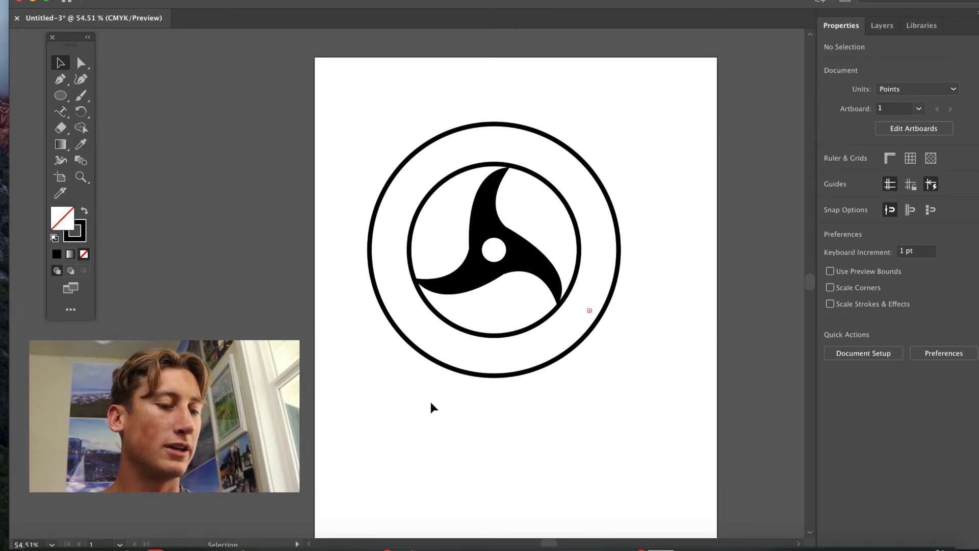
Duplicate the inner circle and place the copy exactly over the original.
click(456, 331)
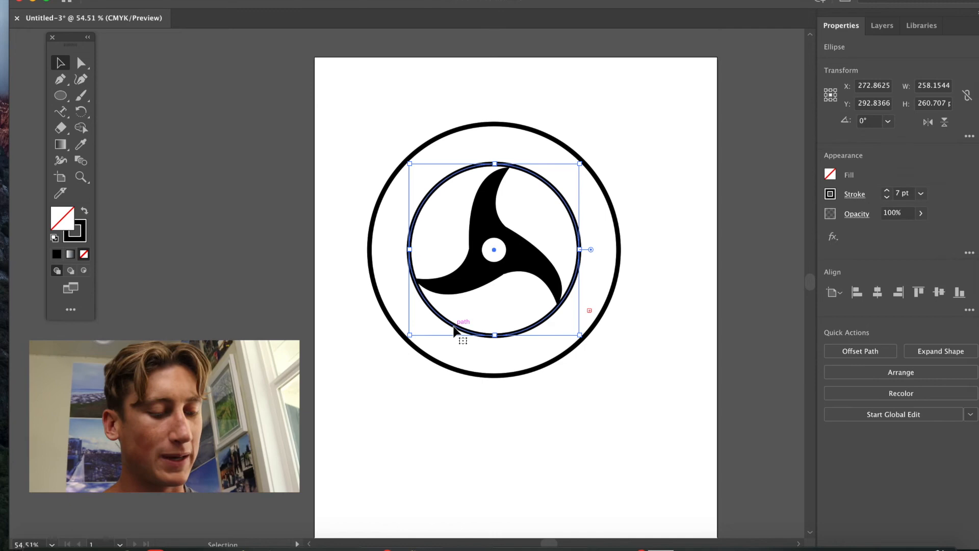
key(super+c)
key(super+v)
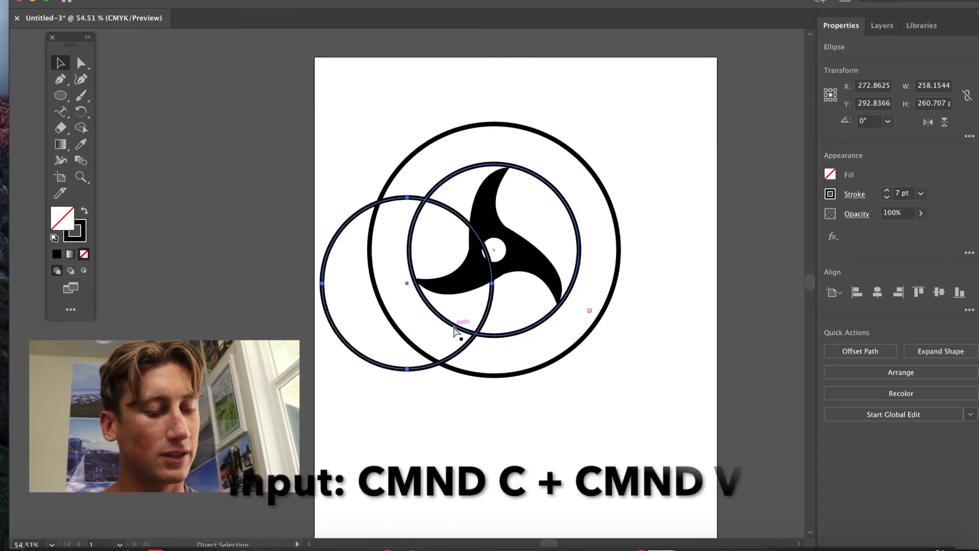
drag(408, 284, 494, 249)
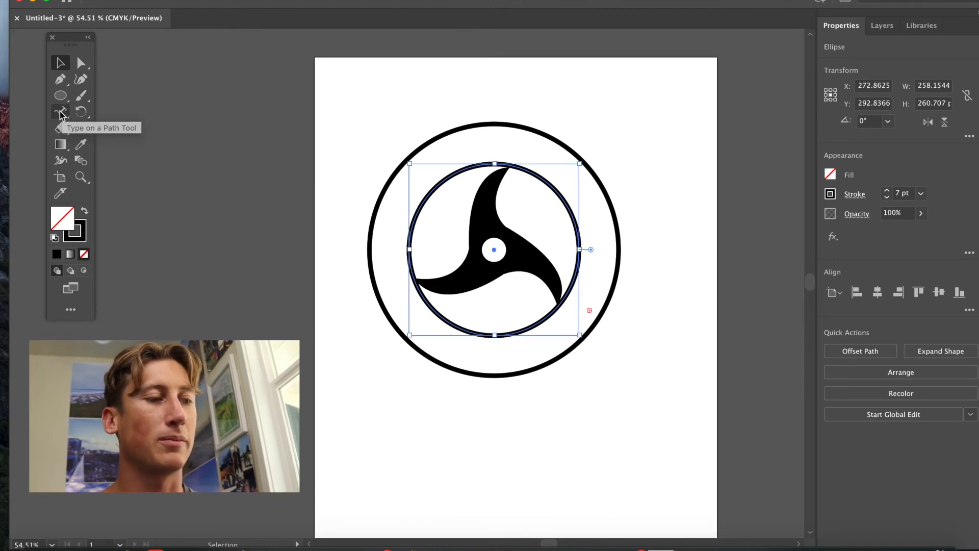
Set the text 'Blue Dextrose' on a circular path and move it onto the inner circle of the design.
click(60, 113)
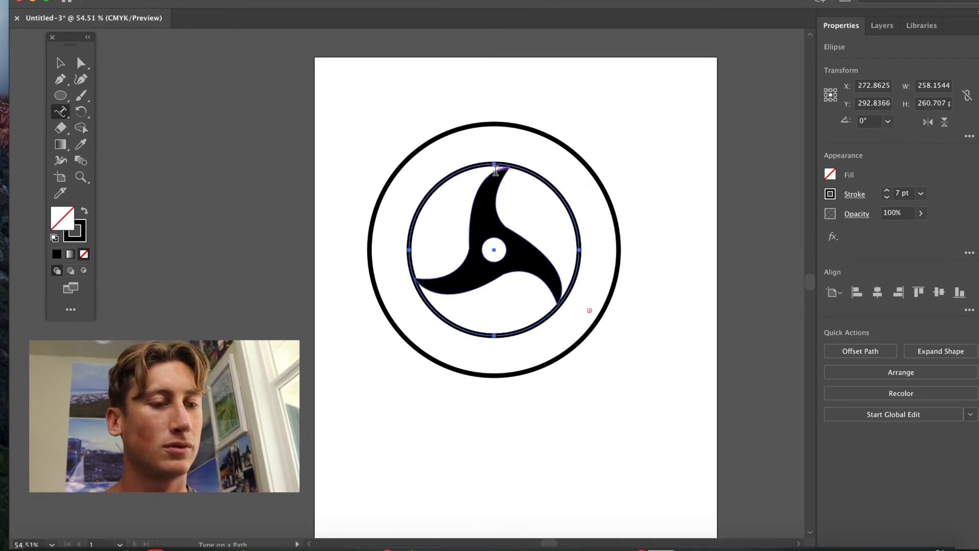
click(495, 162)
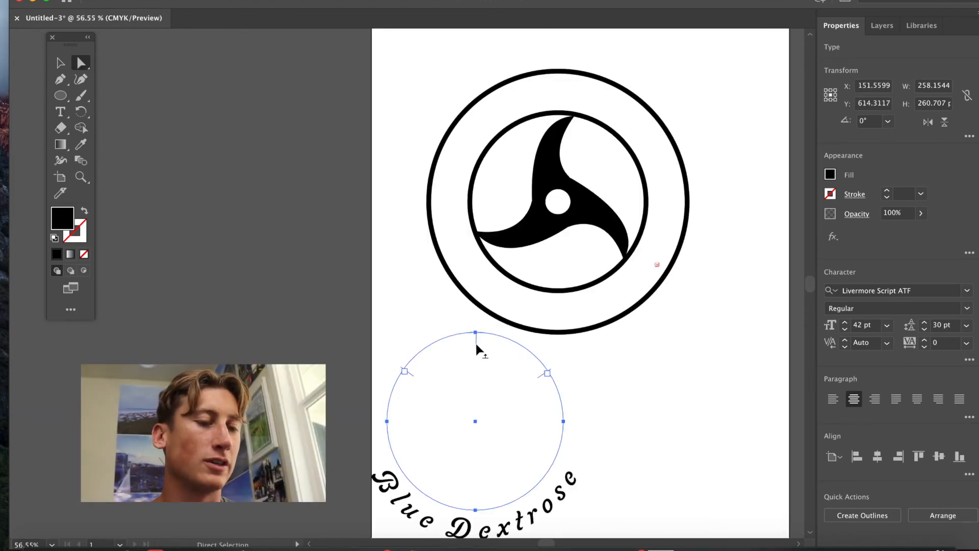
drag(475, 341, 474, 317)
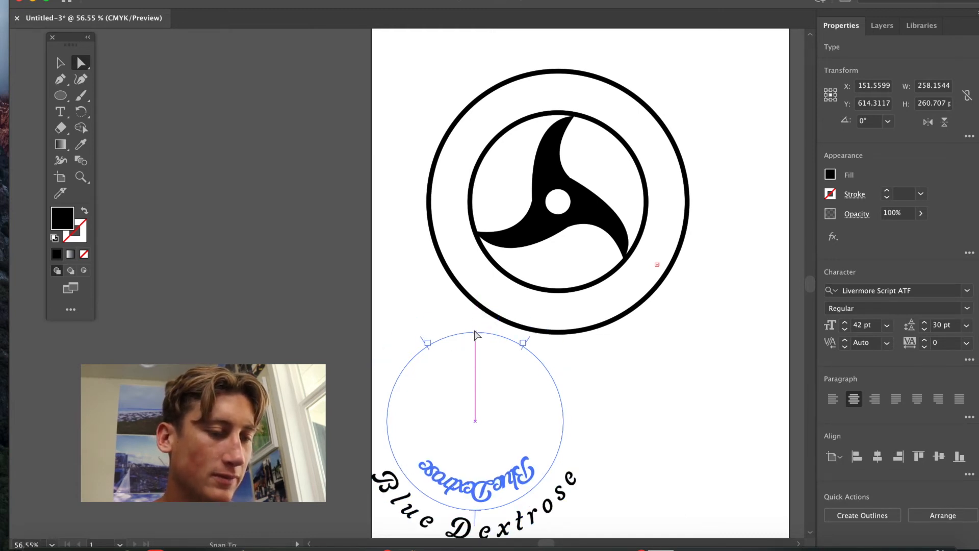
mouse_move(475, 317)
mouse_down()
mouse_move(470, 375)
mouse_move(498, 365)
mouse_move(475, 329)
mouse_up()
drag(479, 433, 558, 206)
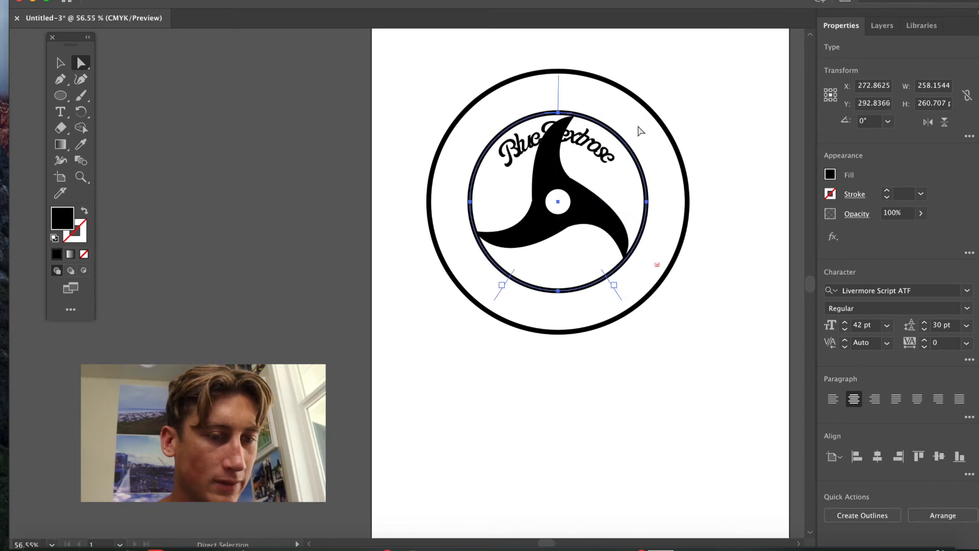
Select all of the curved text and set its baseline shift to 18 pt so it sits between the two circles.
double_click(614, 158)
double_click(615, 158)
click(615, 160)
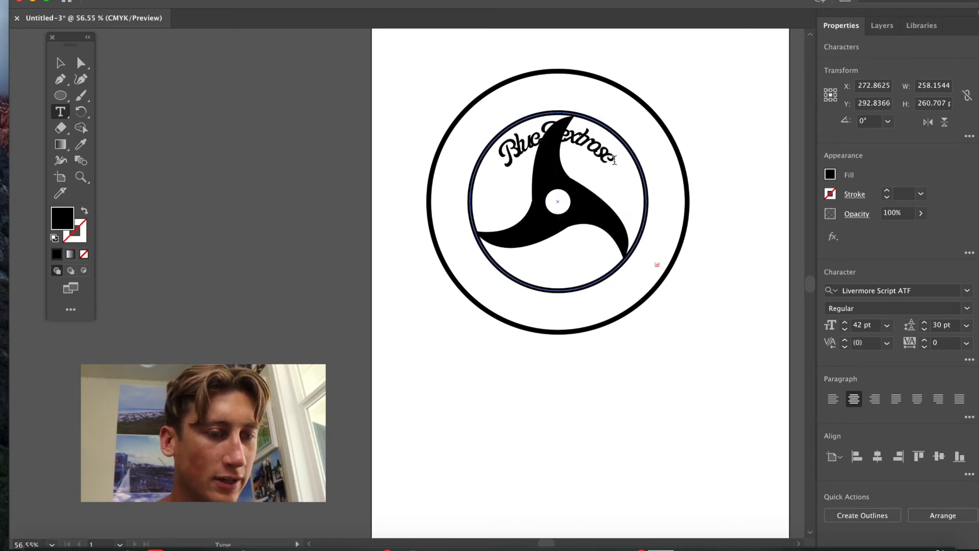
drag(615, 160, 495, 151)
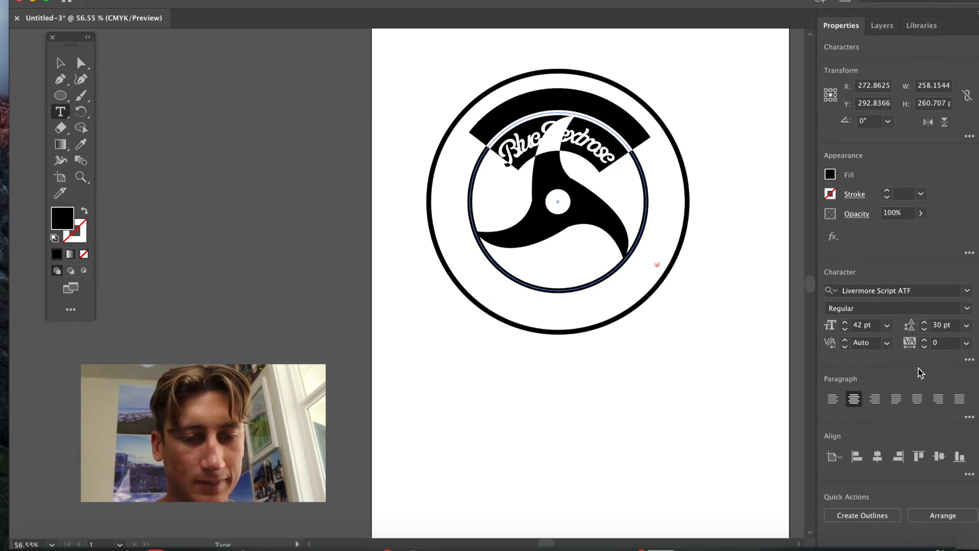
click(969, 360)
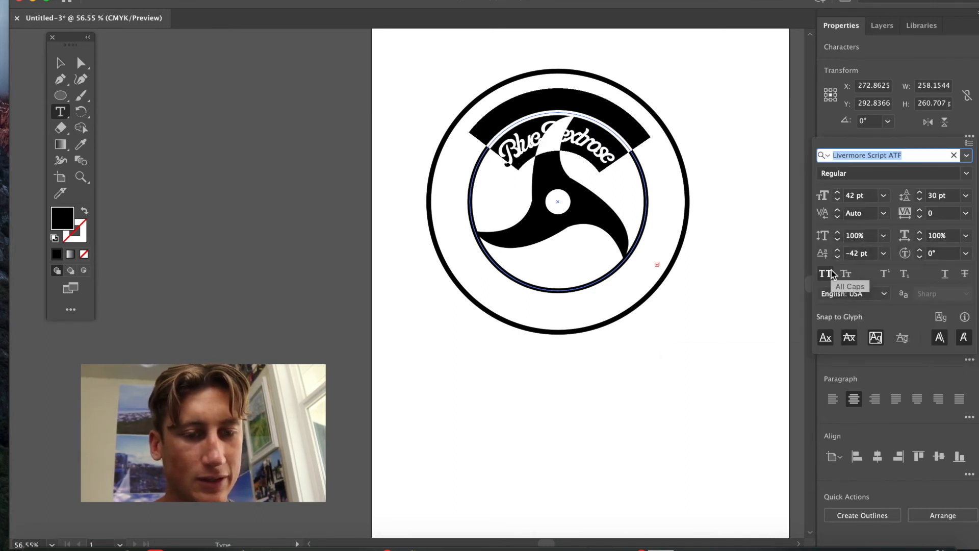
click(838, 250)
click(838, 250)
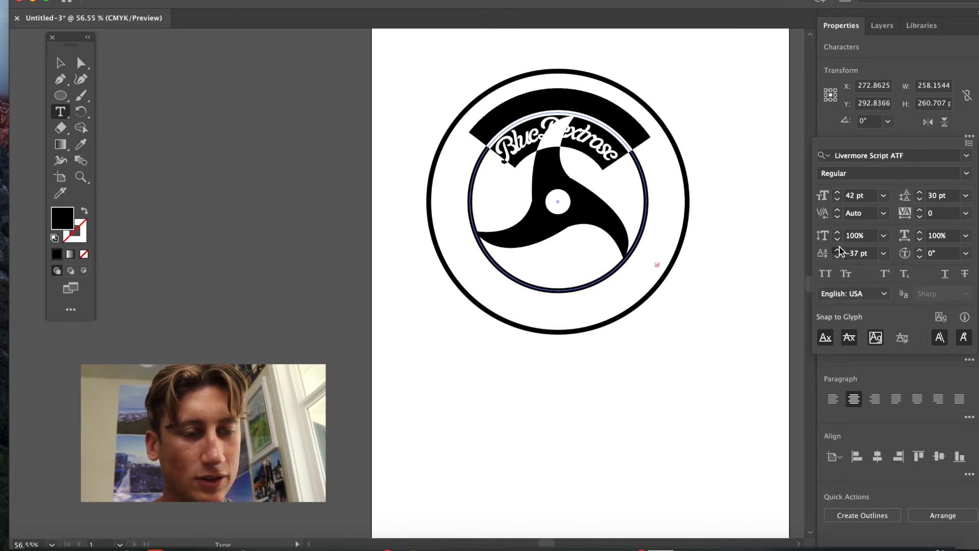
click(837, 249)
click(837, 250)
click(838, 250)
click(837, 250)
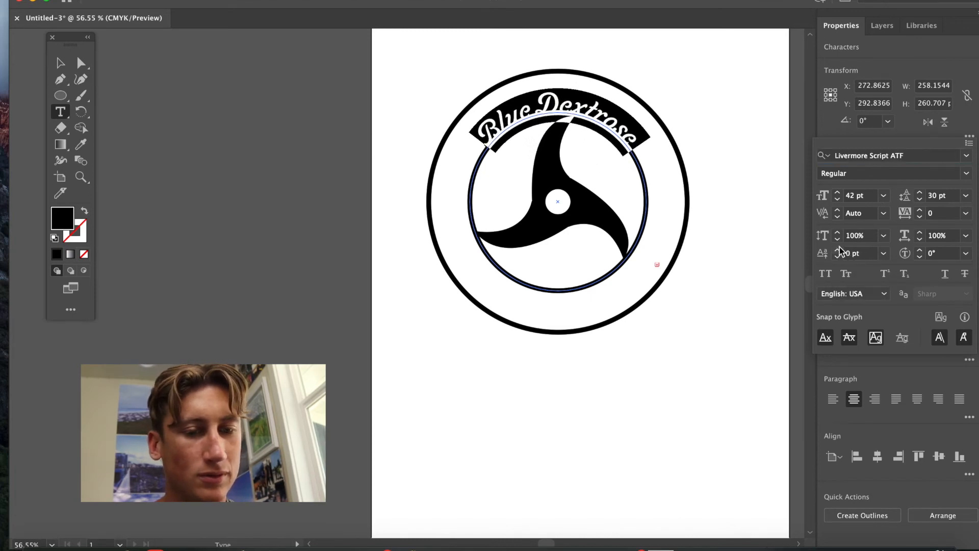
click(837, 250)
click(838, 250)
click(838, 250)
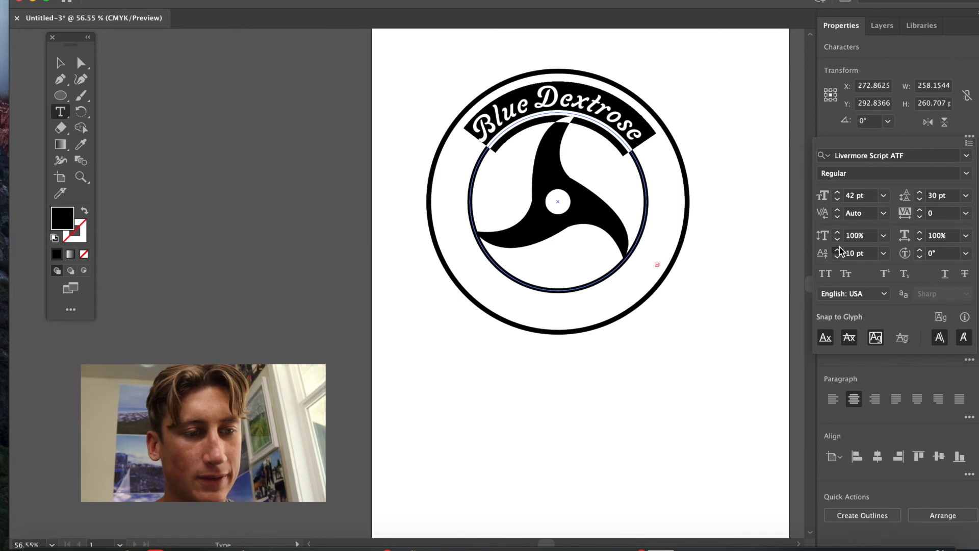
click(838, 250)
click(838, 250)
click(838, 250)
click(838, 249)
click(837, 250)
click(838, 249)
click(838, 249)
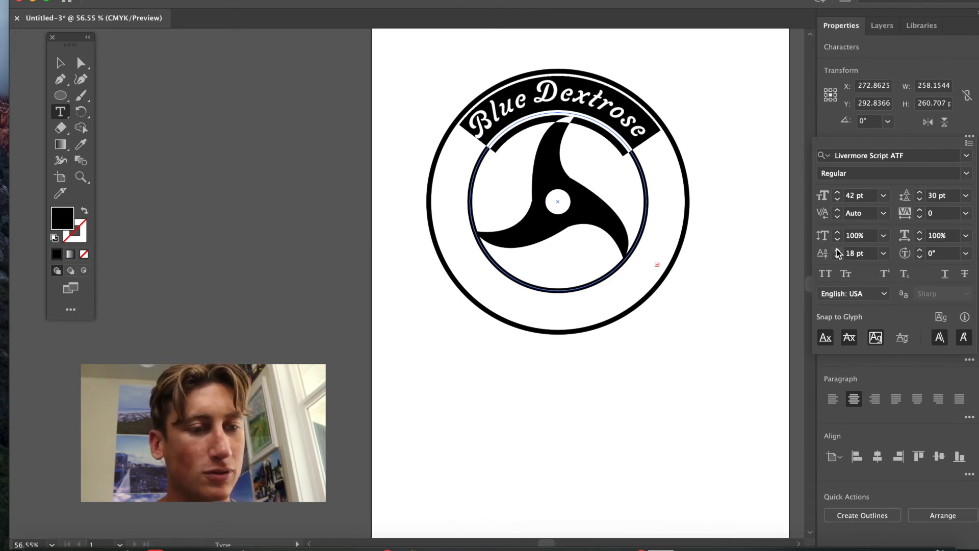
click(622, 435)
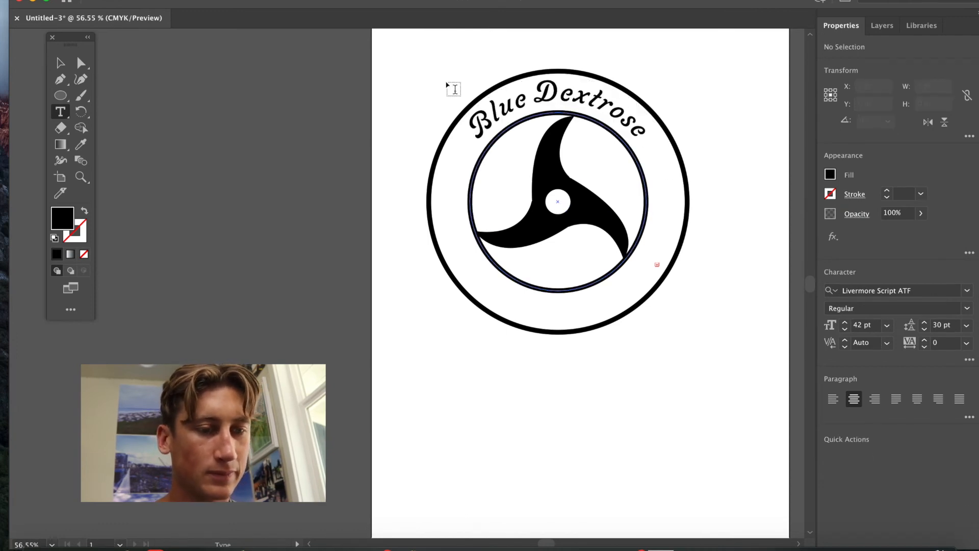
Nudge the curved text along its path so it is centred at the top of the ring.
click(82, 63)
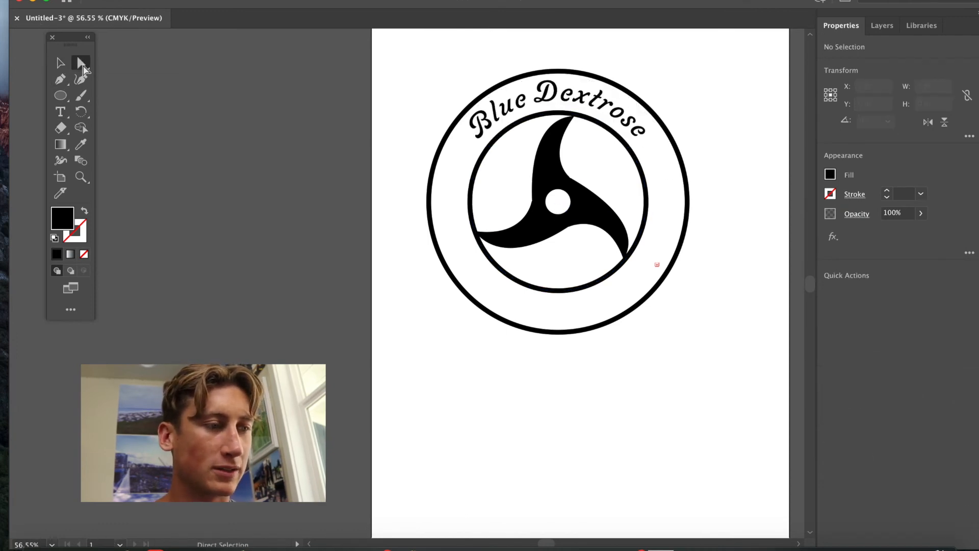
click(560, 92)
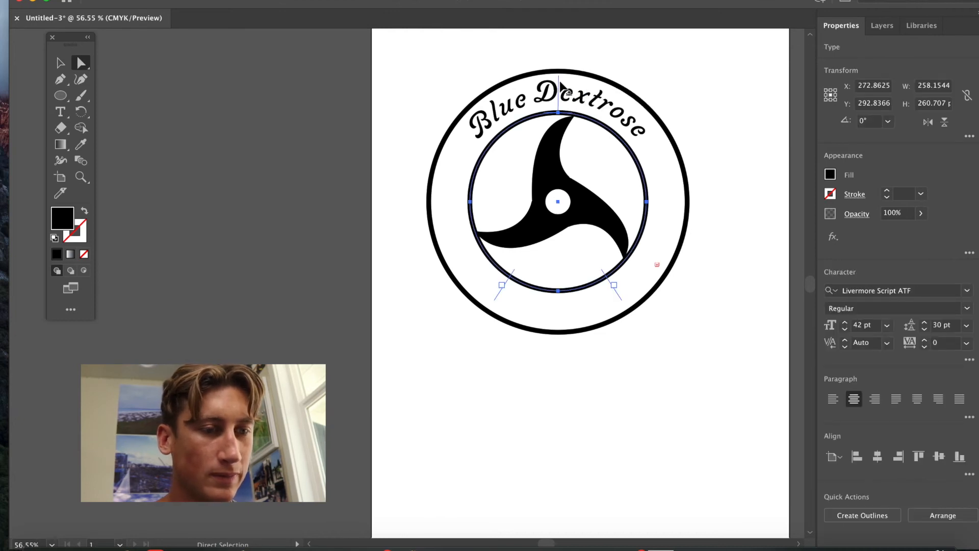
drag(561, 86, 558, 87)
click(601, 443)
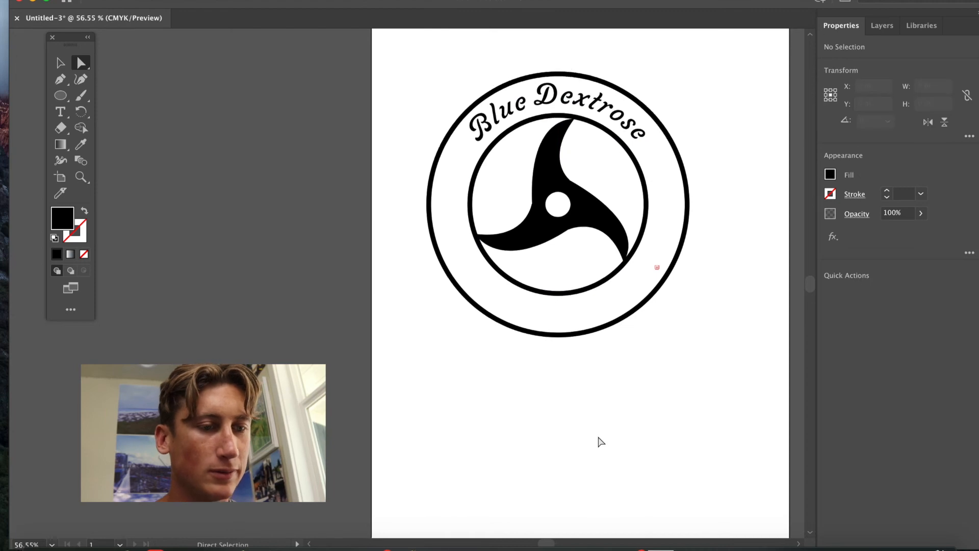
Copy and paste the curved text and centre the copy on the inner circle, positioned at the bottom.
scroll(601, 442, up, 1)
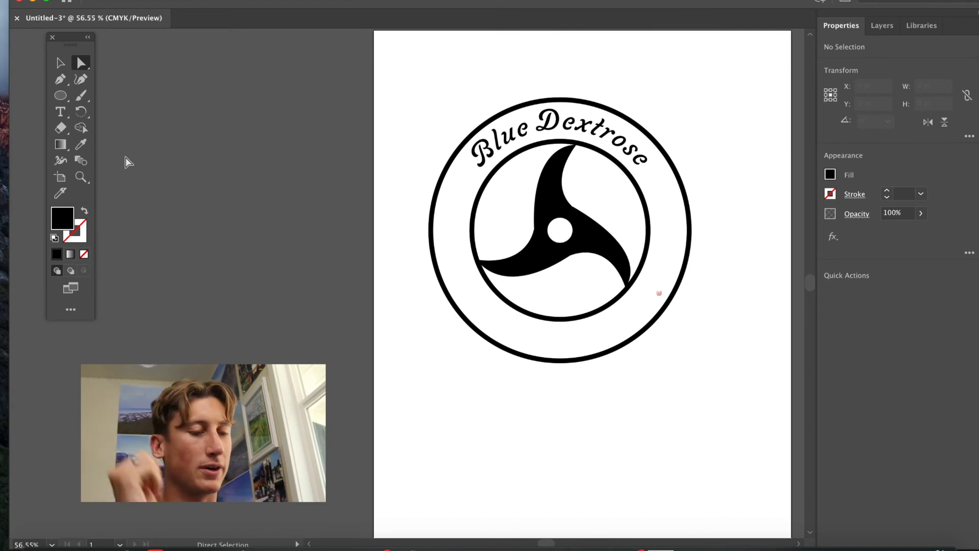
click(529, 313)
key(super+c)
key(super+v)
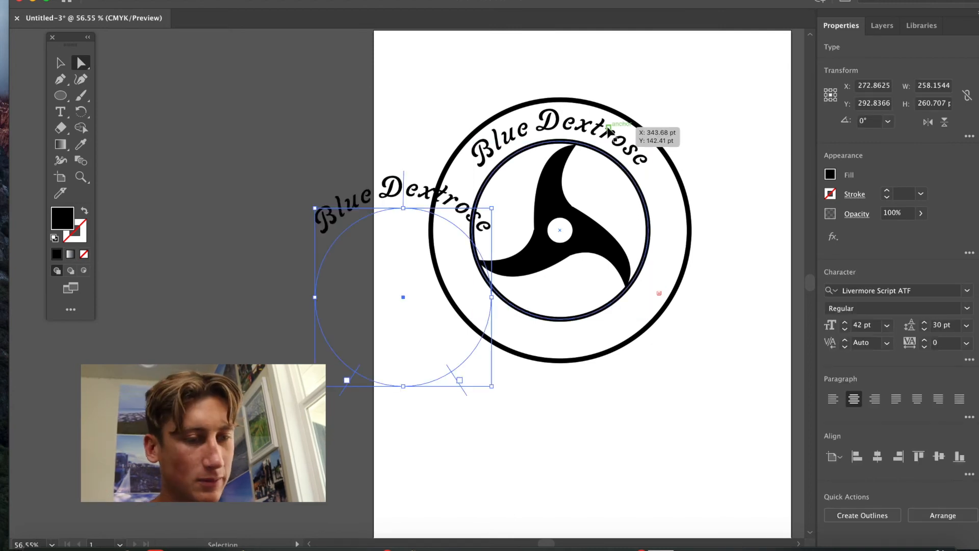
drag(404, 287, 469, 386)
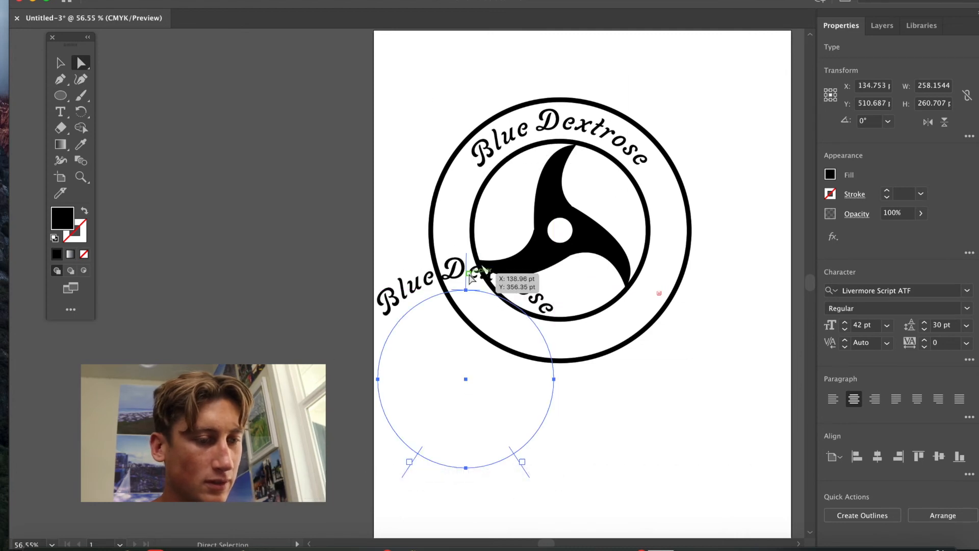
drag(466, 281, 514, 516)
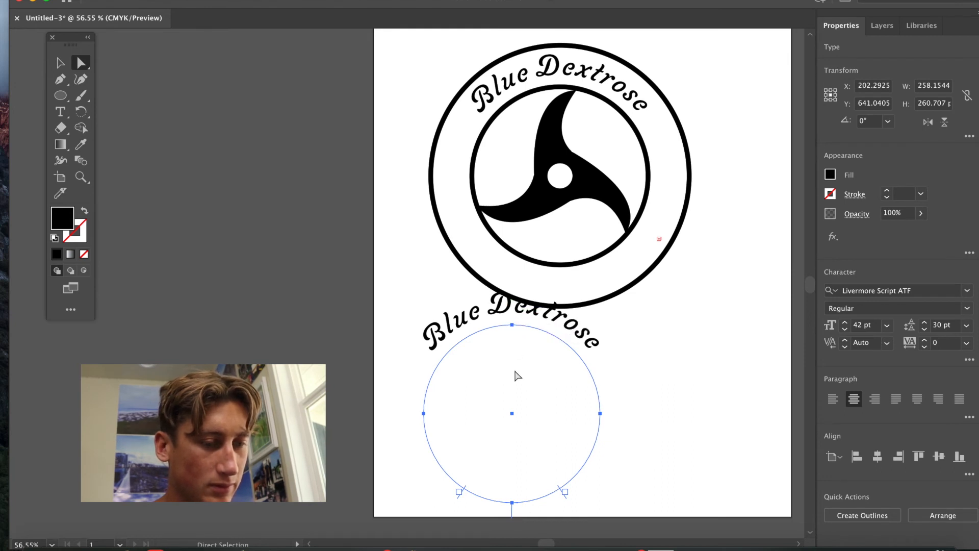
drag(512, 413, 547, 428)
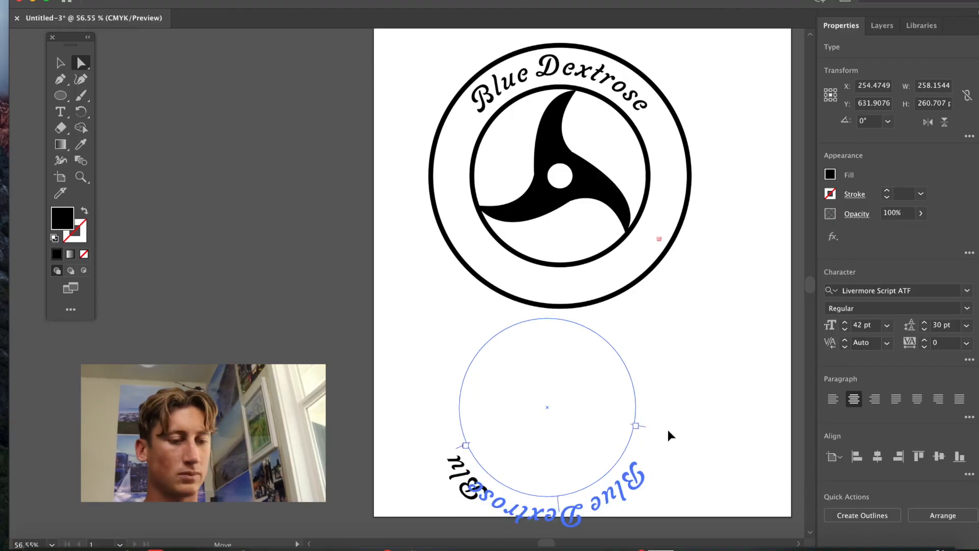
drag(668, 430, 633, 375)
drag(547, 407, 560, 178)
drag(560, 179, 560, 177)
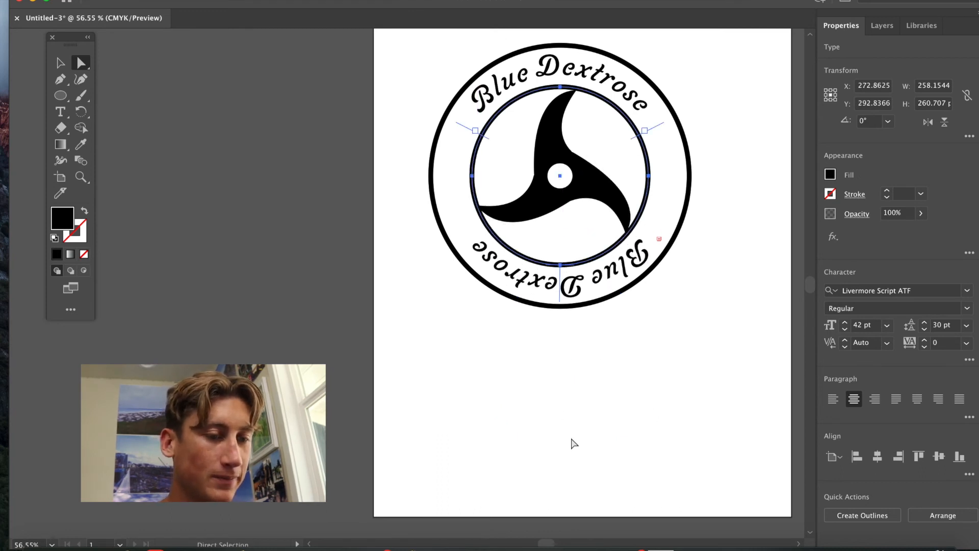
Flip the copied text to the inside of its path so it reads upright along the bottom.
click(568, 444)
scroll(634, 343, up, 1)
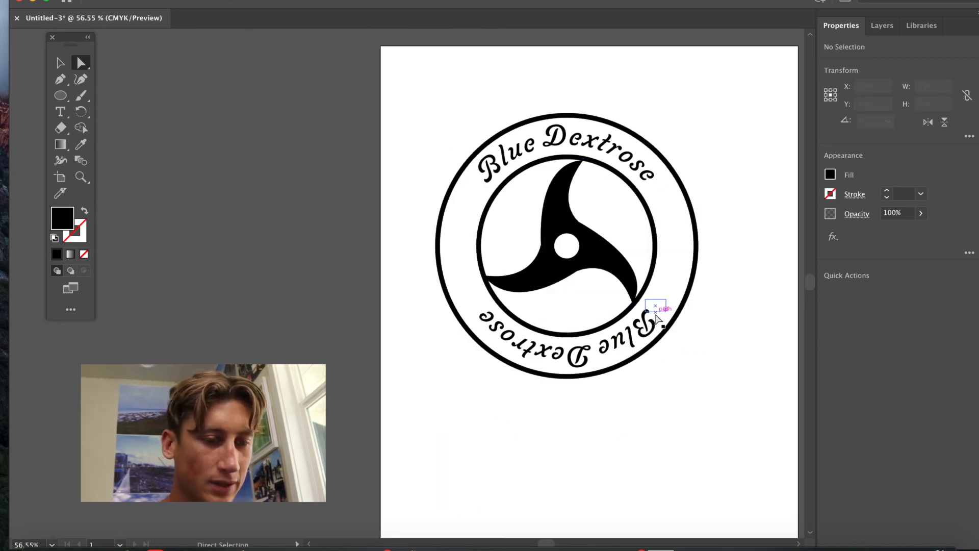
click(570, 356)
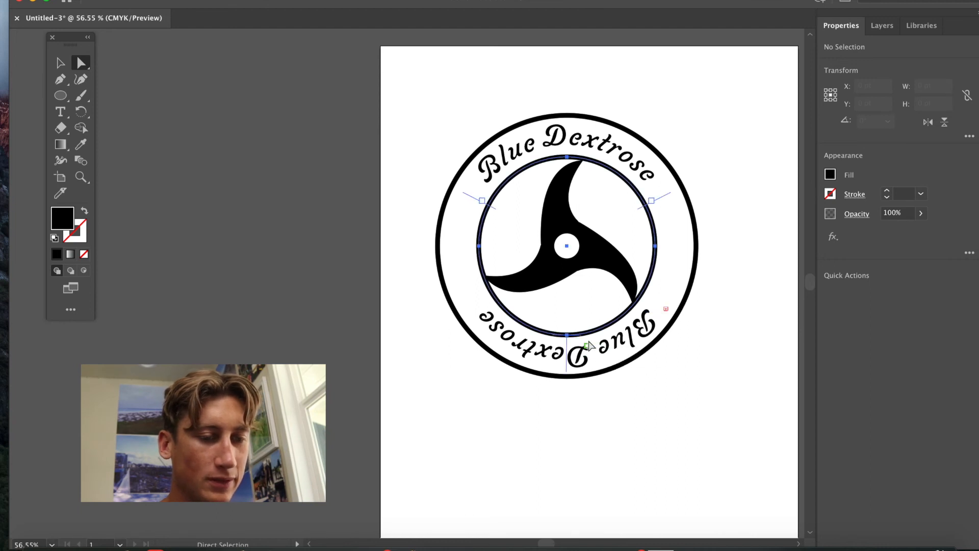
drag(570, 352, 574, 321)
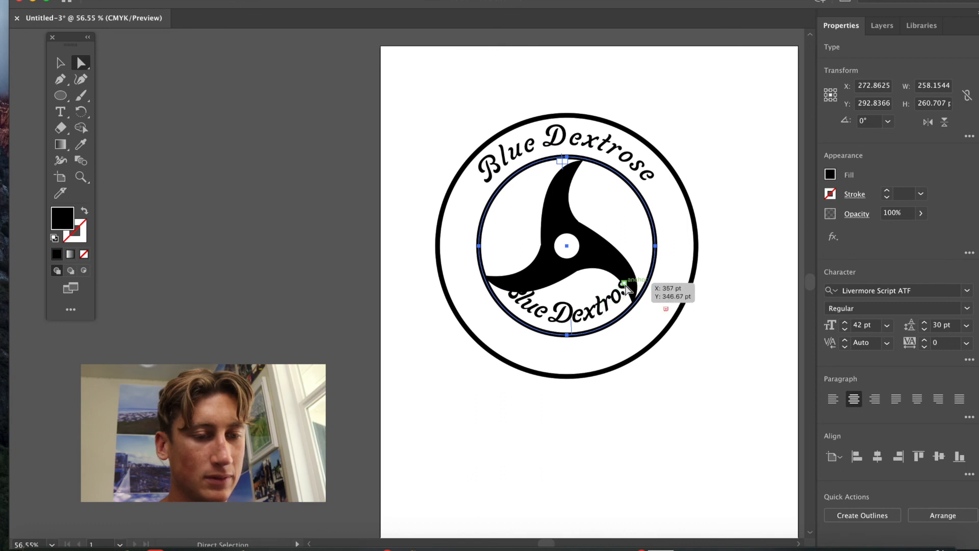
Select all of the bottom text and set its baseline shift to -41 pt to place it between the circles.
double_click(623, 294)
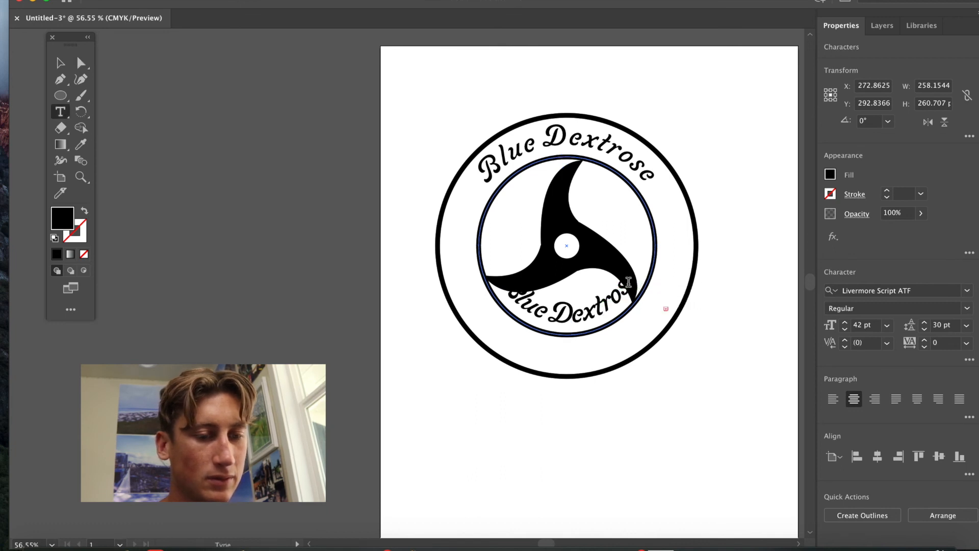
drag(618, 290, 475, 273)
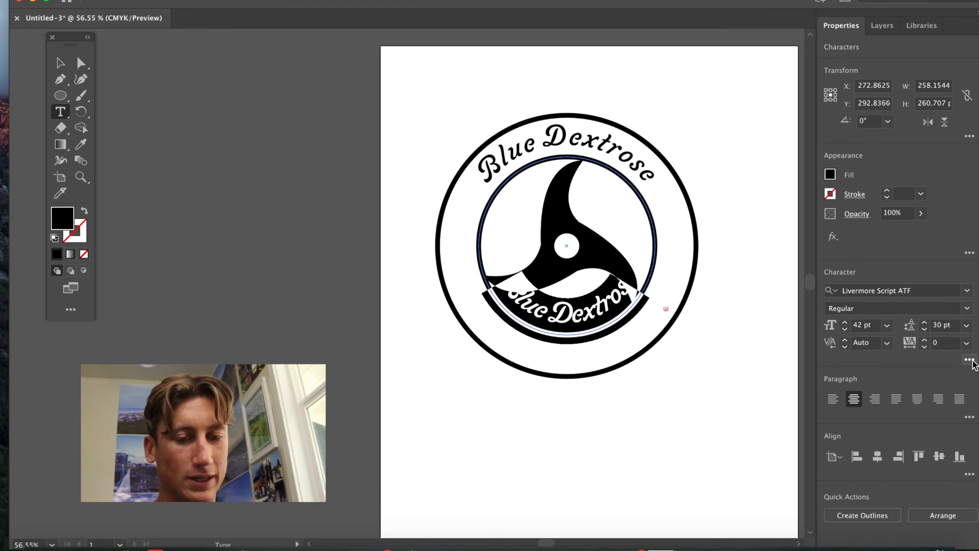
click(969, 360)
click(837, 250)
click(837, 251)
click(837, 251)
drag(837, 257, 836, 258)
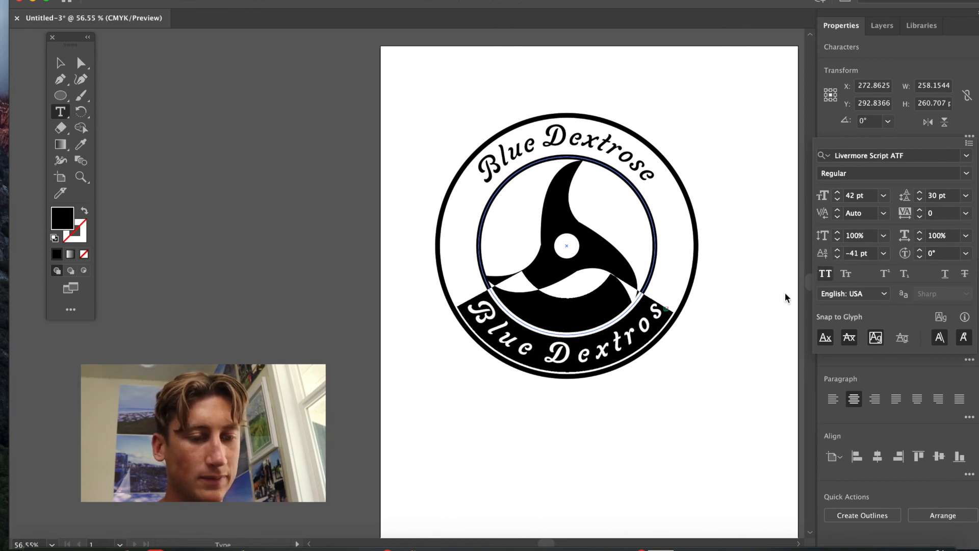
key(Escape)
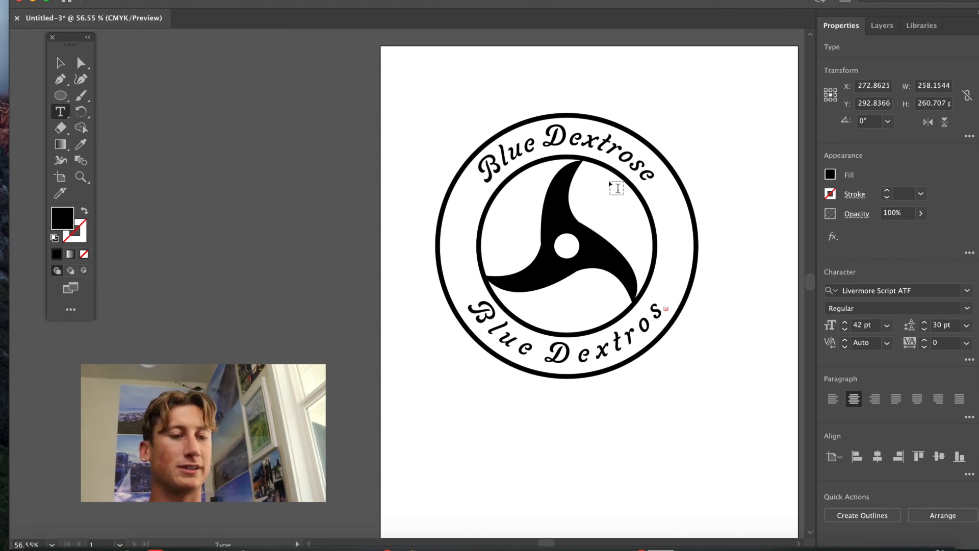
Tighten the tracking of the bottom text to -80.
drag(662, 306, 438, 309)
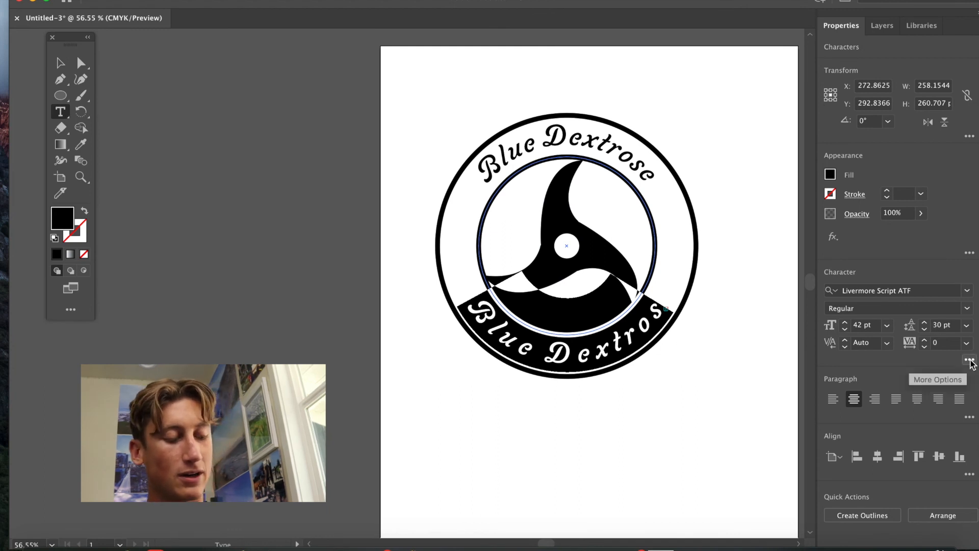
key(alt+Left)
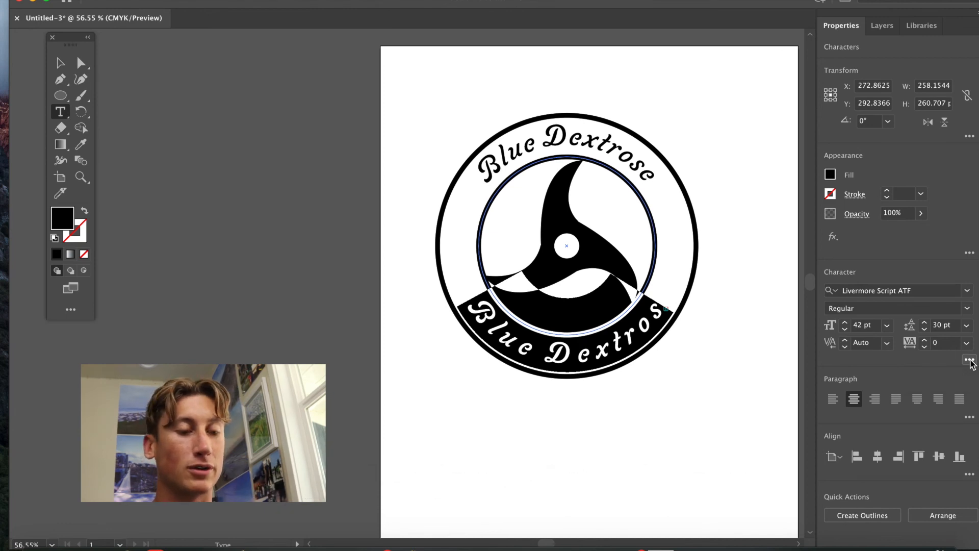
key(alt+Left)
key(alt+Left)
key(alt+Left)
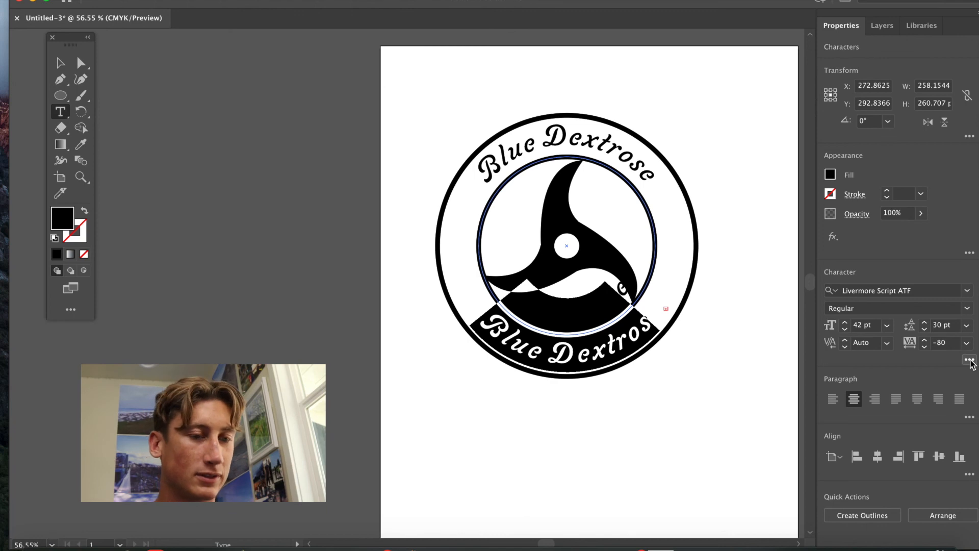
click(643, 475)
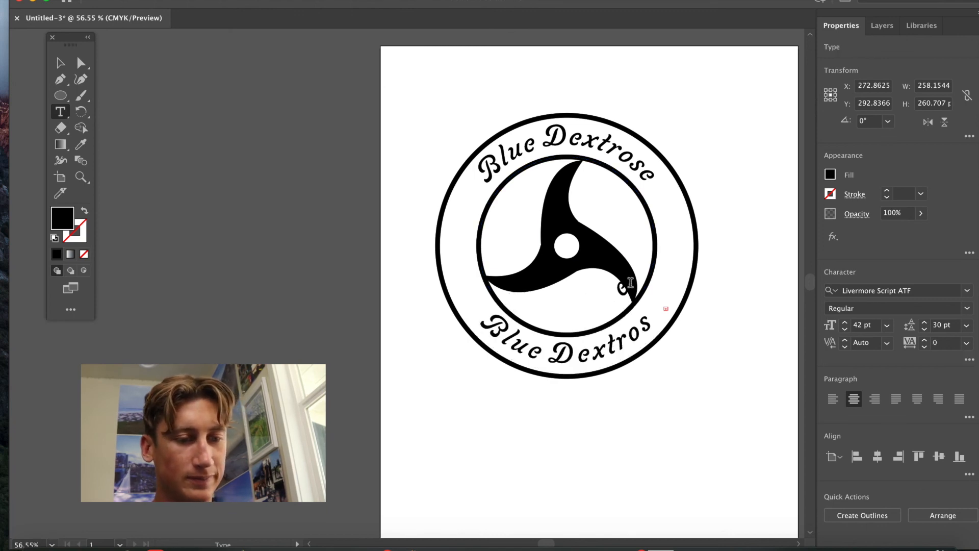
click(653, 334)
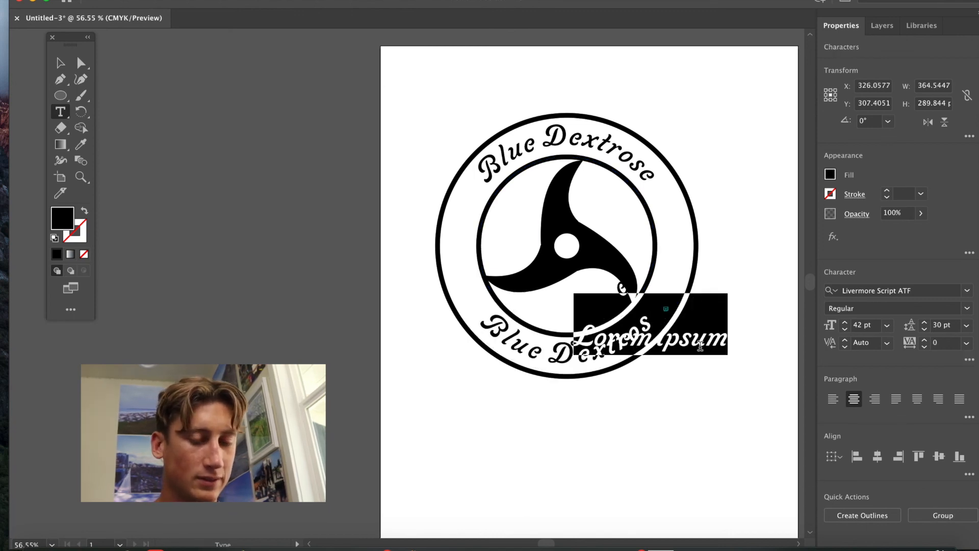
key(BackSpace)
key(Escape)
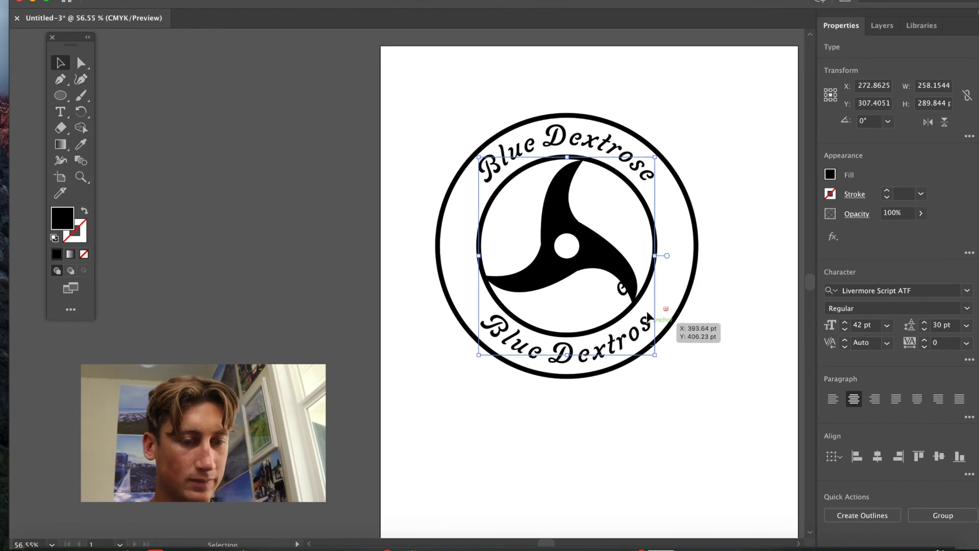
Replace the bottom curved text with "Lost Paradise".
key(t)
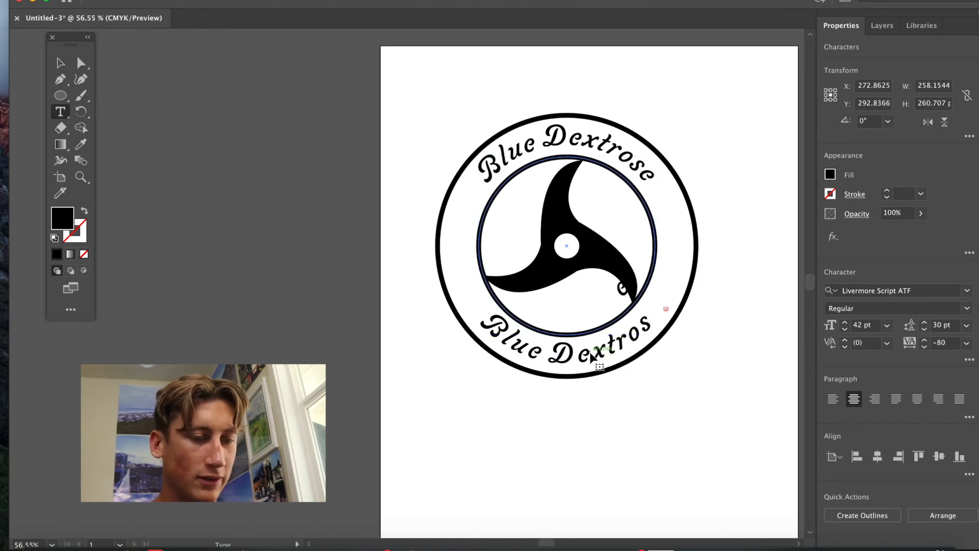
click(491, 335)
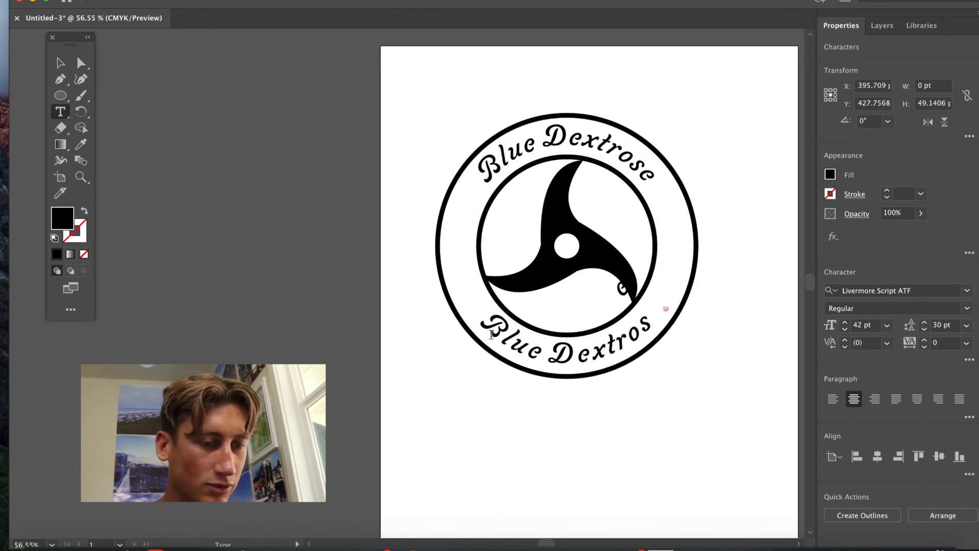
drag(480, 324, 679, 323)
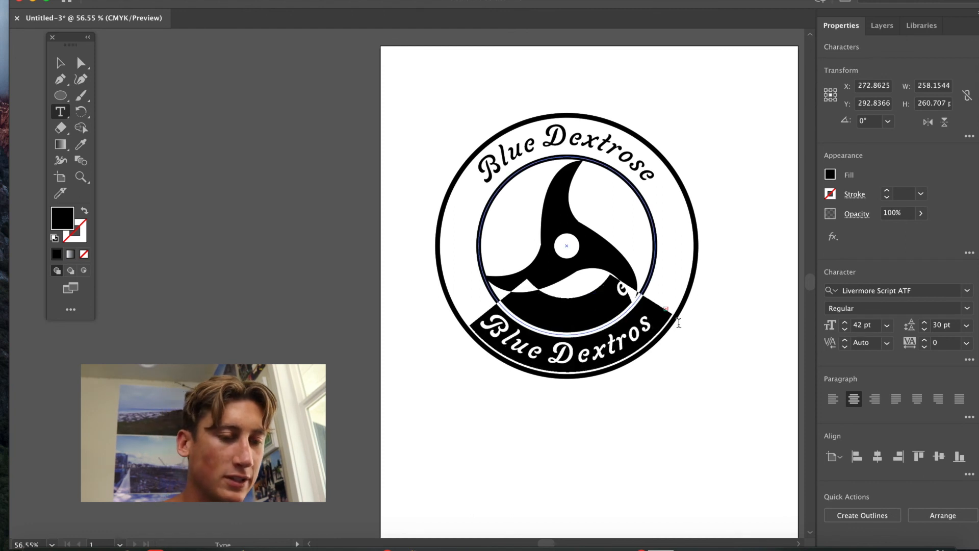
key(BackSpace)
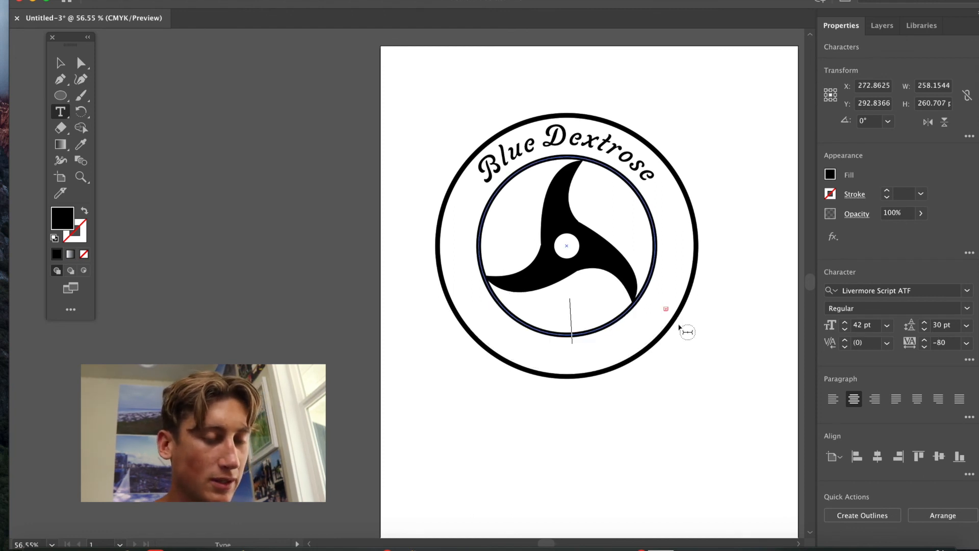
text(Lost Paradise)
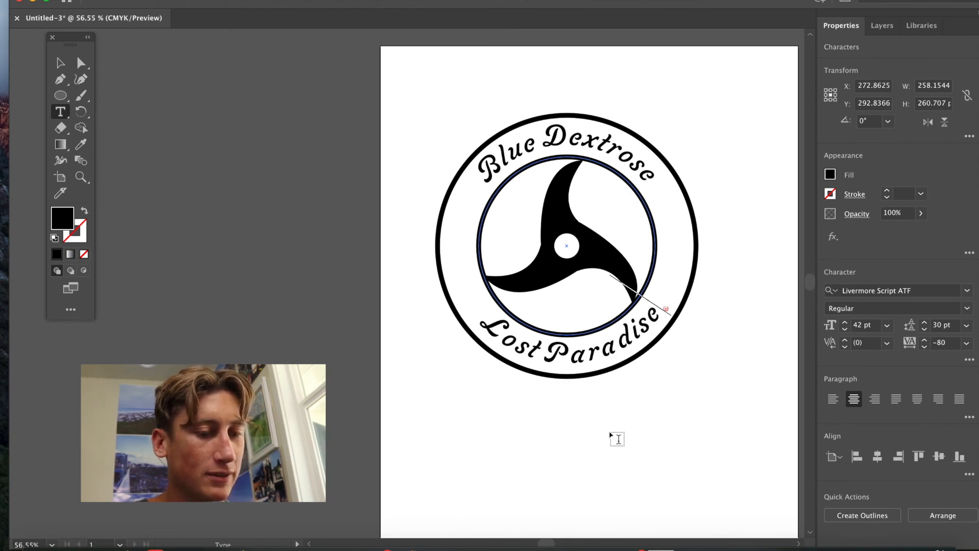
click(558, 453)
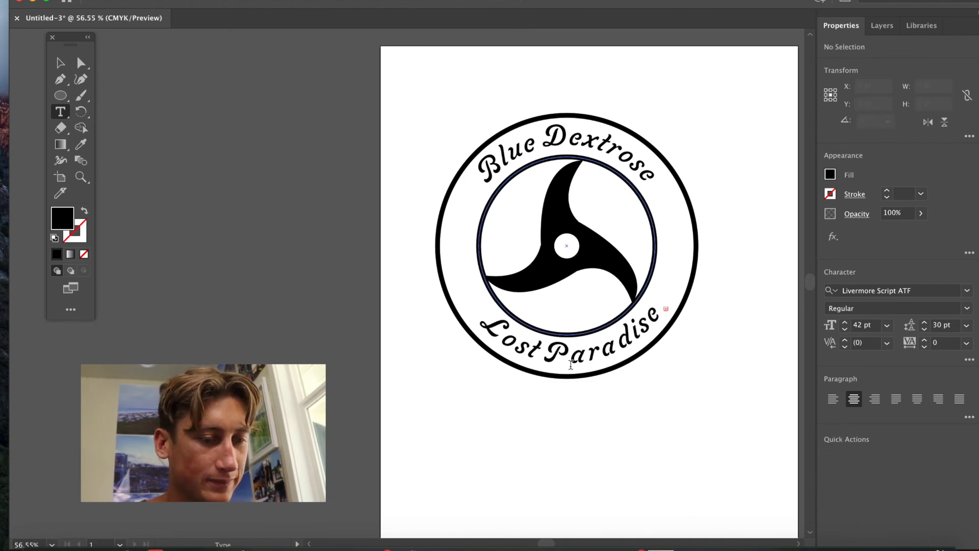
Nudge the bottom text's centre bracket slightly along the inner circle to recentre "Lost Paradise".
click(571, 364)
click(579, 473)
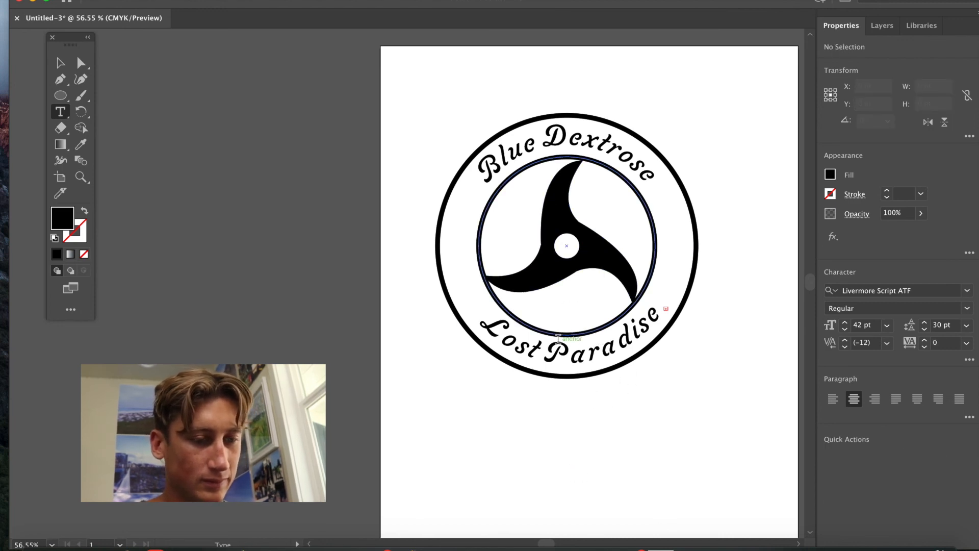
click(560, 351)
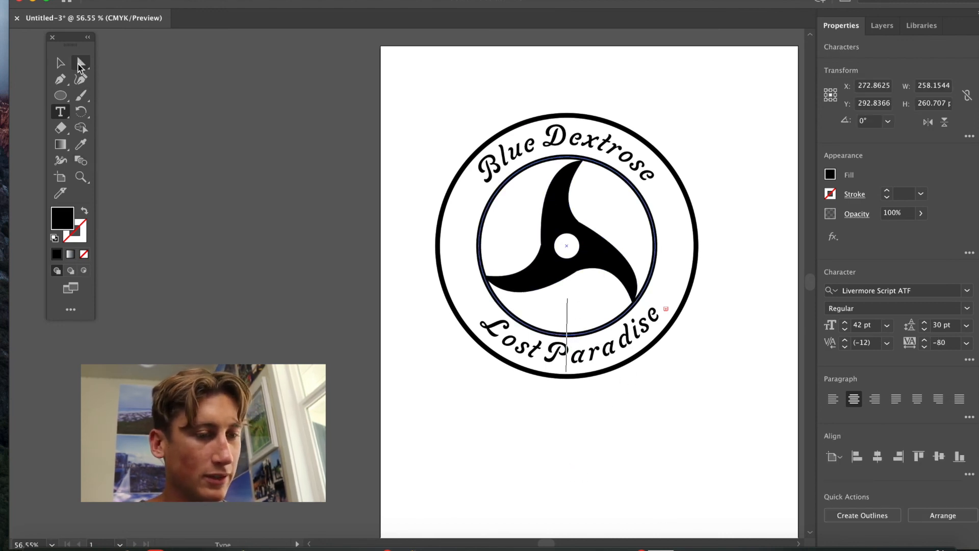
click(81, 64)
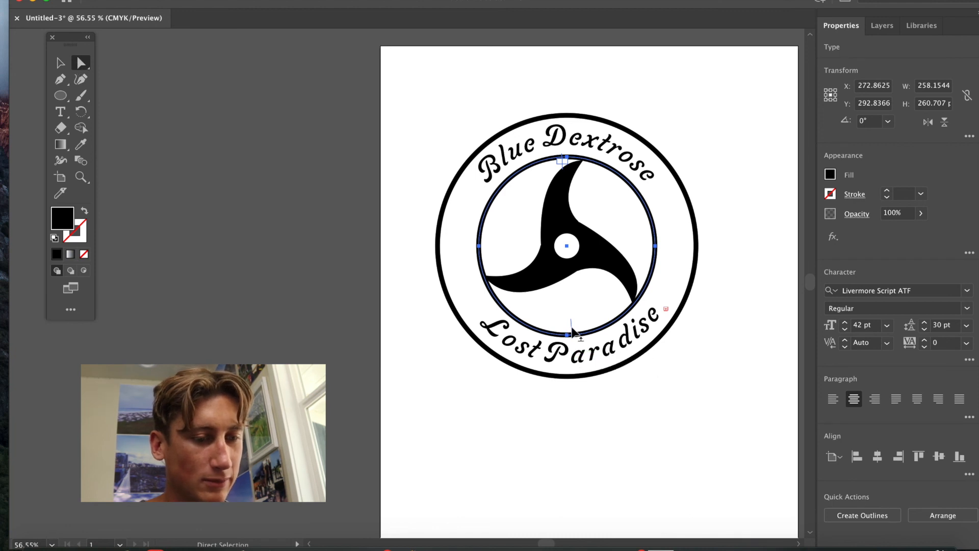
drag(571, 329, 566, 329)
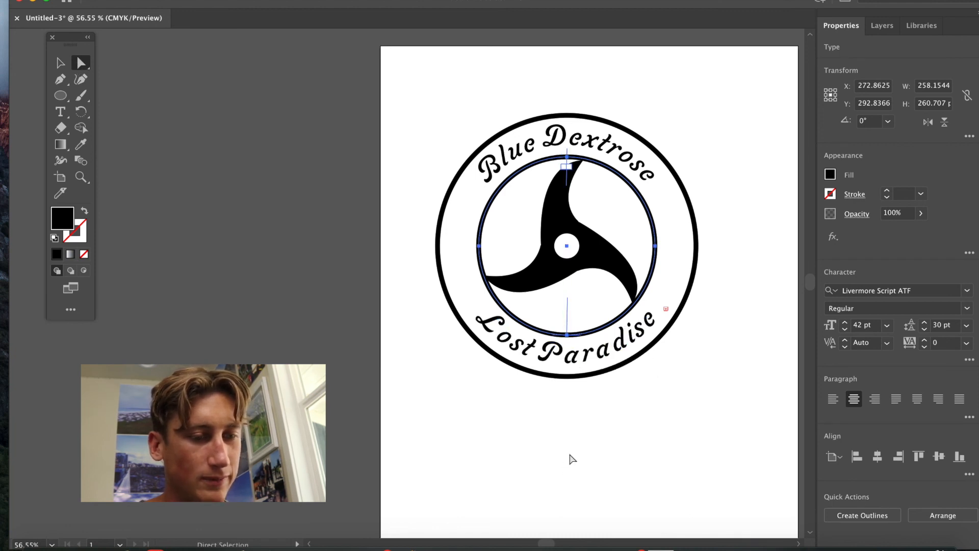
click(571, 459)
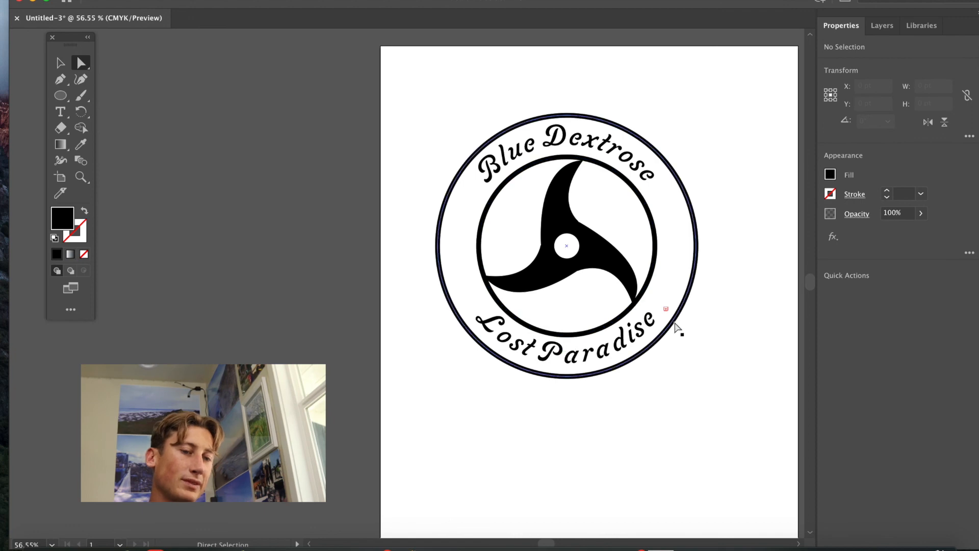
Tighten the tracking of the bottom "Lost Paradise" text to -100 and leave text editing.
double_click(657, 320)
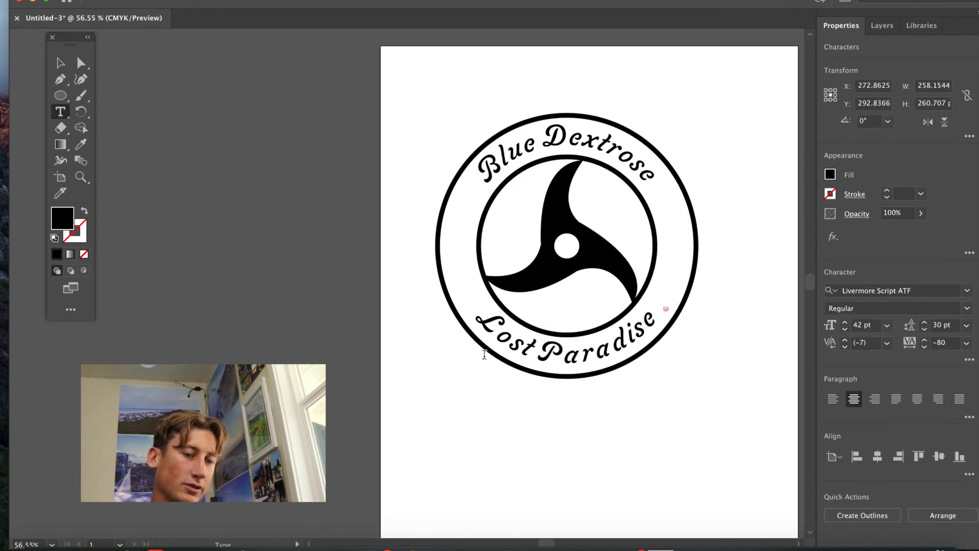
click(646, 320)
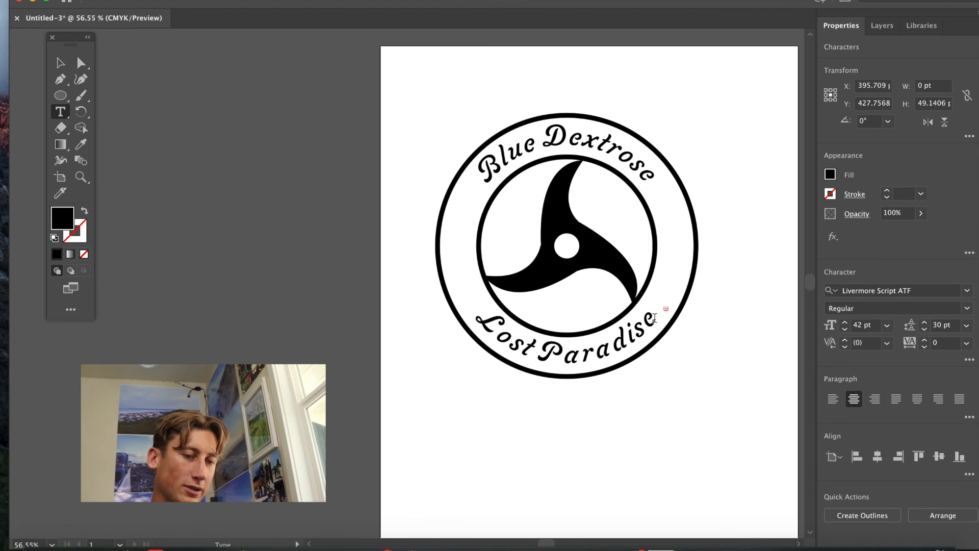
click(837, 257)
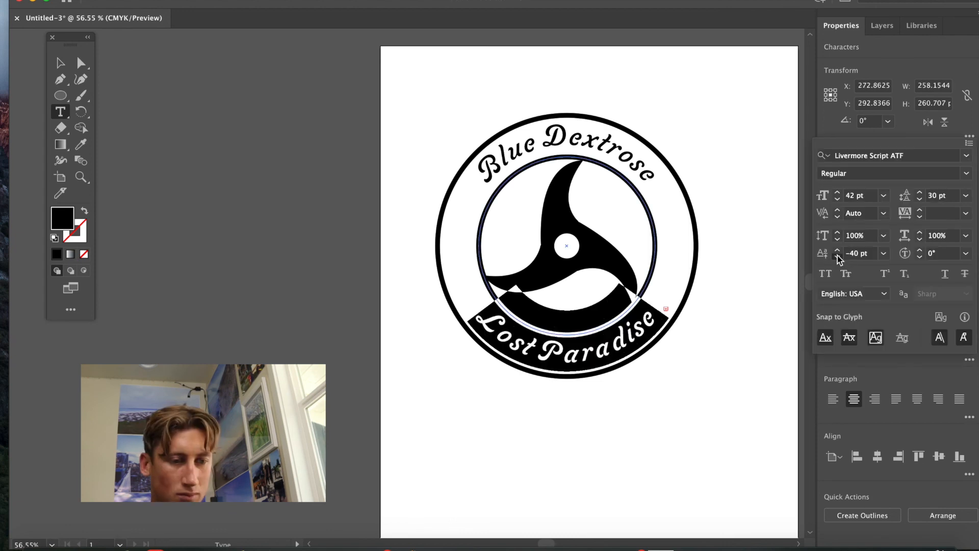
click(837, 256)
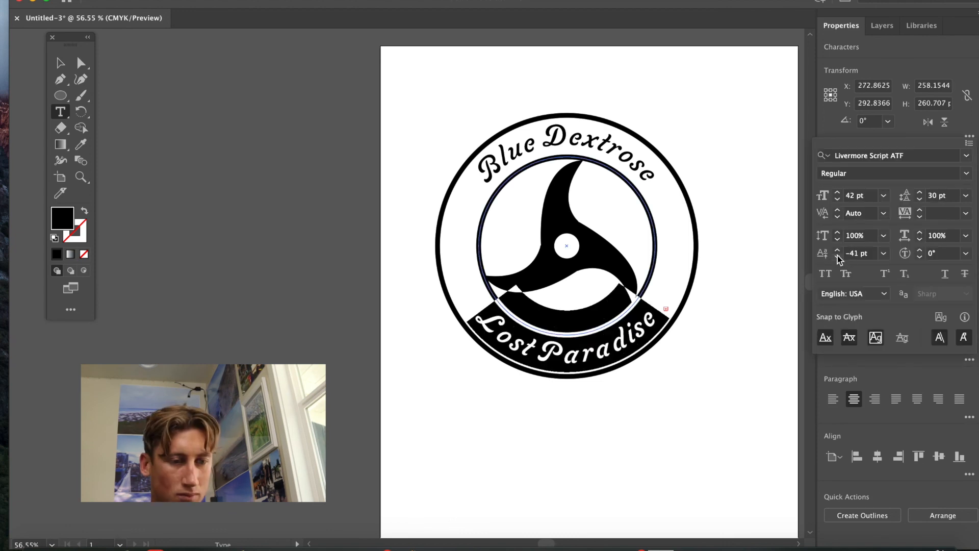
click(742, 403)
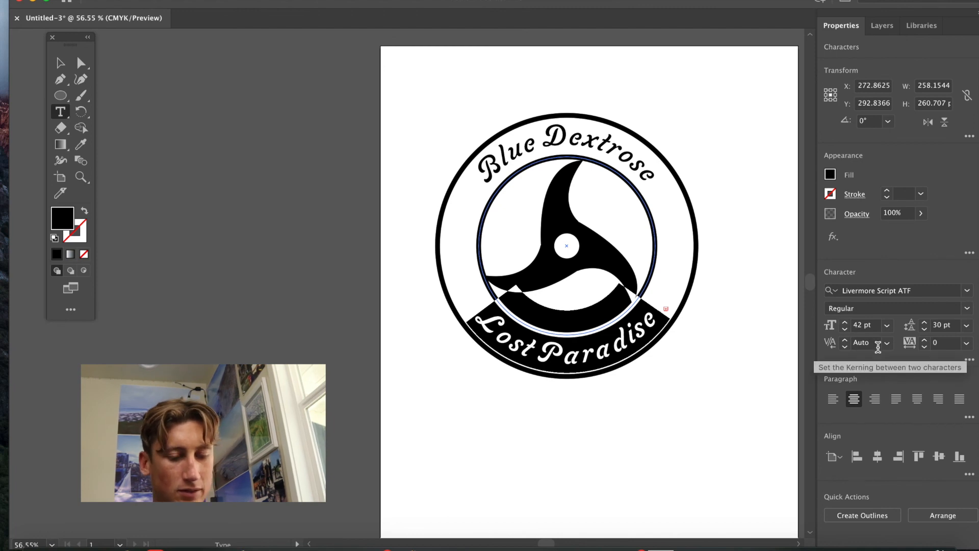
key(alt+Left)
key(alt+Left)
key(alt+Left)
key(alt+Right)
key(alt+Right)
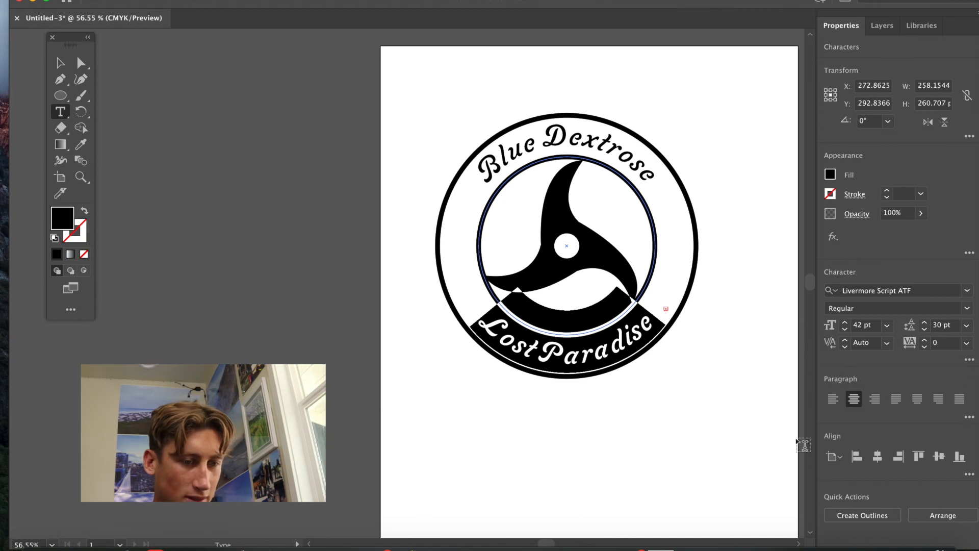
click(684, 474)
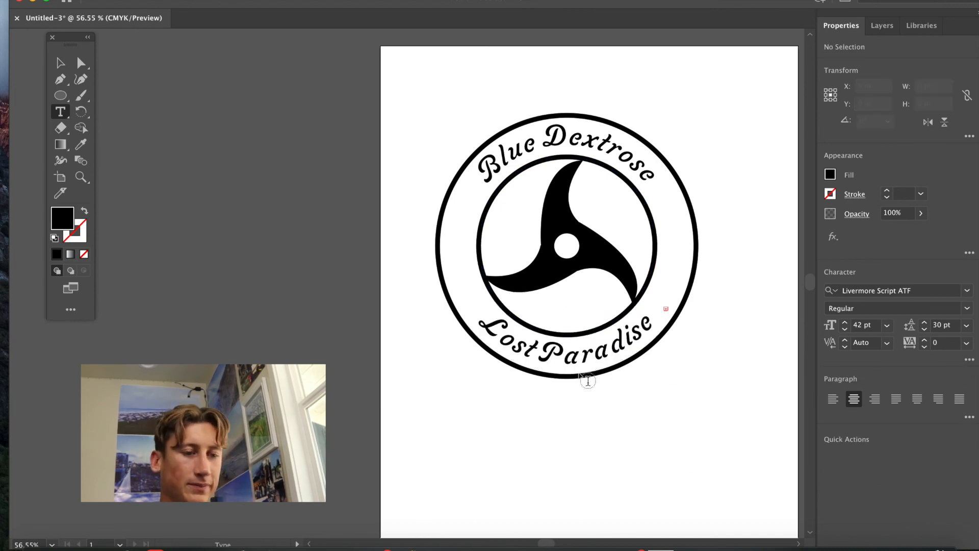
double_click(544, 351)
click(544, 351)
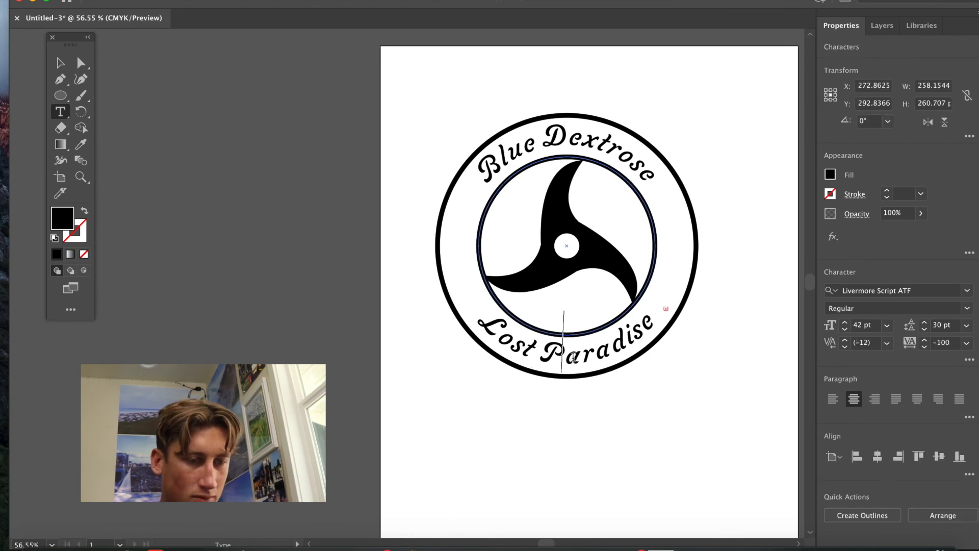
click(657, 403)
key(Escape)
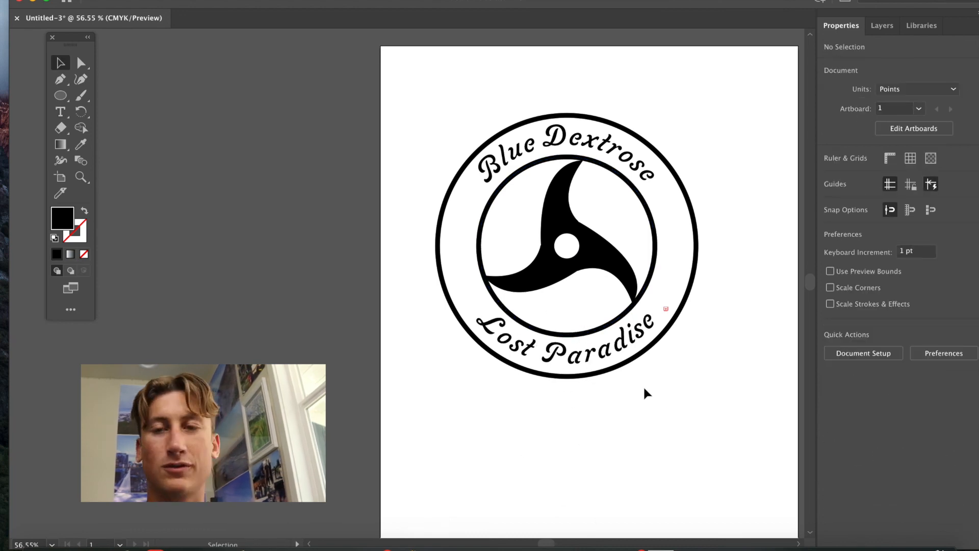